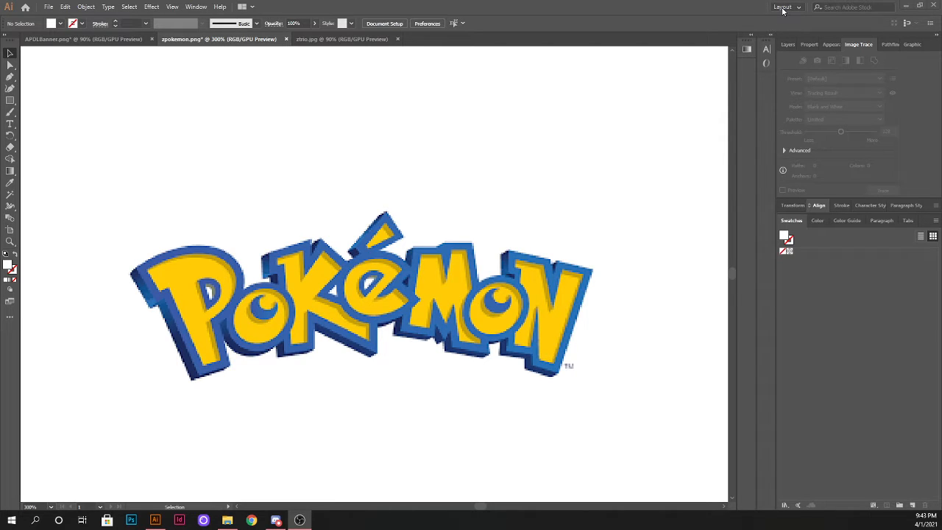
Try the Essentials workspace and return to the Layout workspace.
{"action": "left_click", "coordinate": [783, 9]}
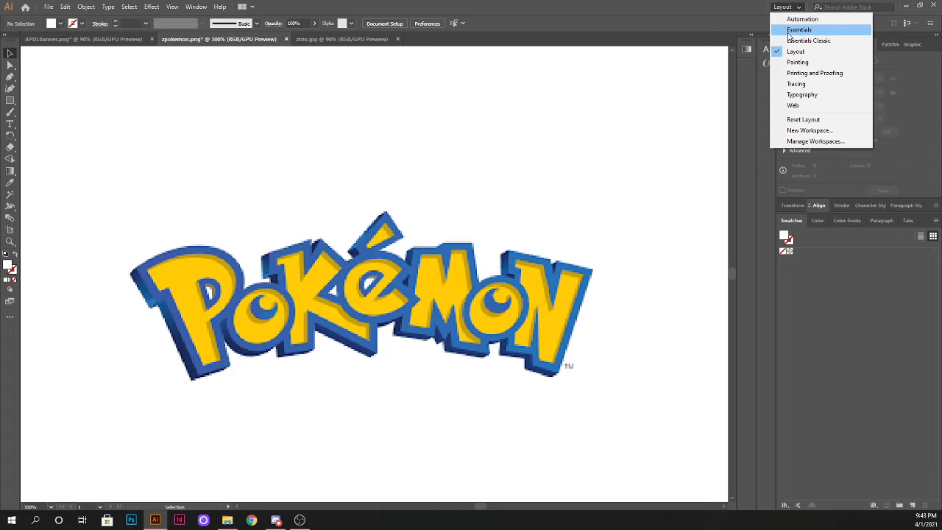
{"action": "left_click", "coordinate": [790, 31]}
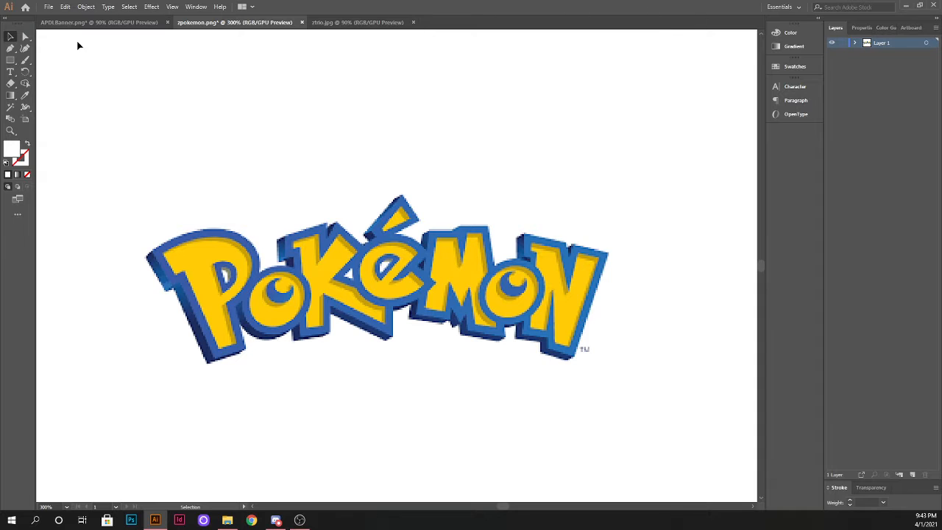
{"action": "left_click", "coordinate": [782, 6]}
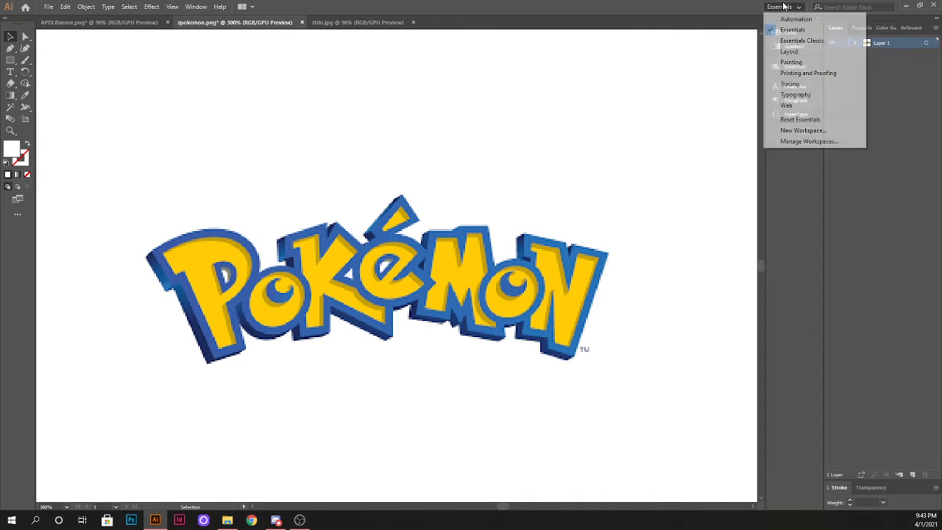
{"action": "left_click", "coordinate": [789, 49]}
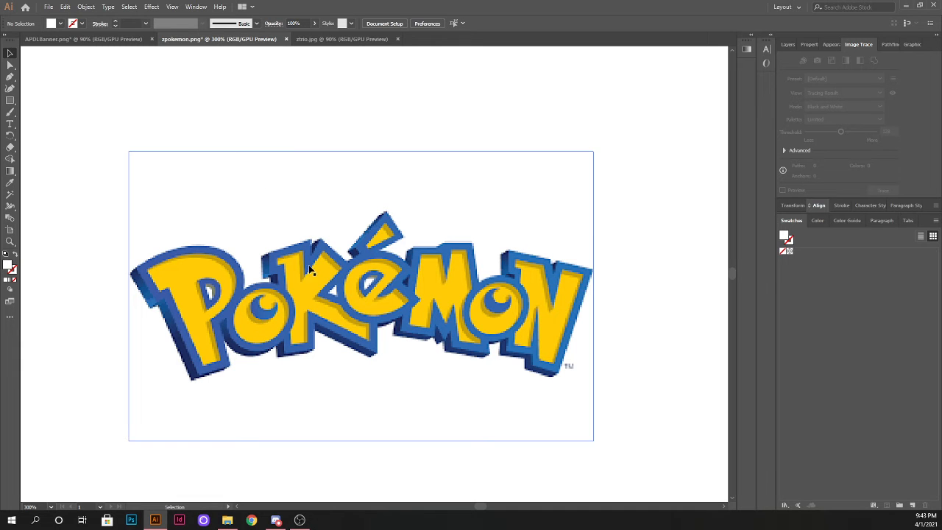
Run Image Trace on the Pokémon logo image with the default preset.
{"action": "scroll", "coordinate": [313, 262], "scroll_direction": "up", "scroll_amount": 3}
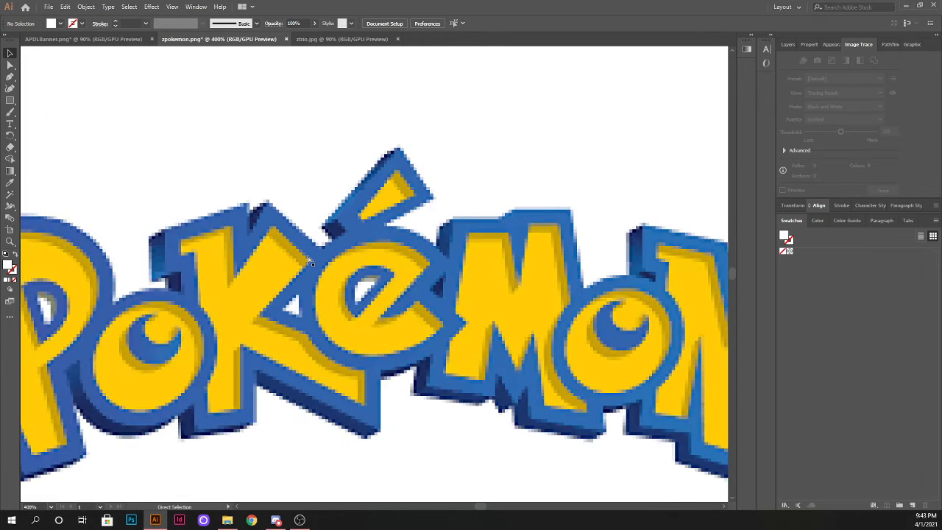
{"action": "scroll", "coordinate": [277, 263], "scroll_direction": "down", "scroll_amount": 2}
{"action": "scroll", "coordinate": [374, 276], "scroll_direction": "down", "scroll_amount": 1}
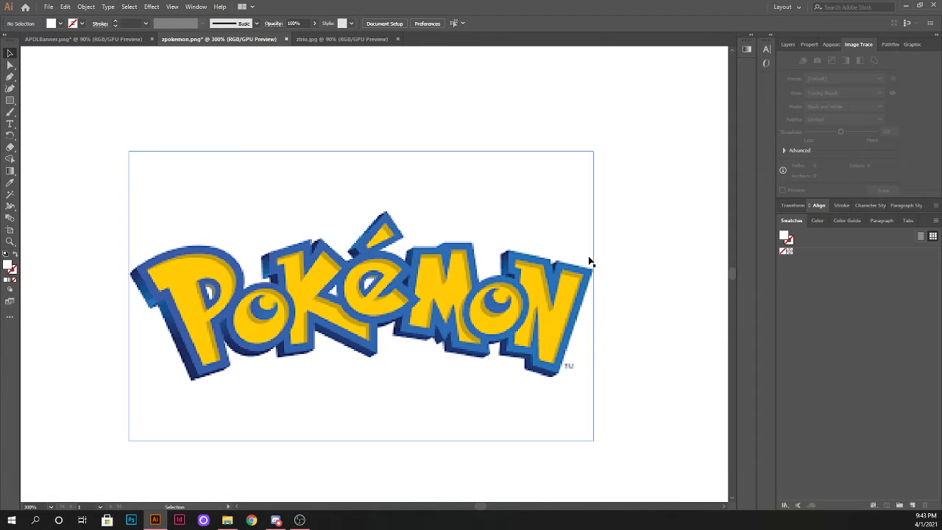
{"action": "key", "text": "ctrl+plus"}
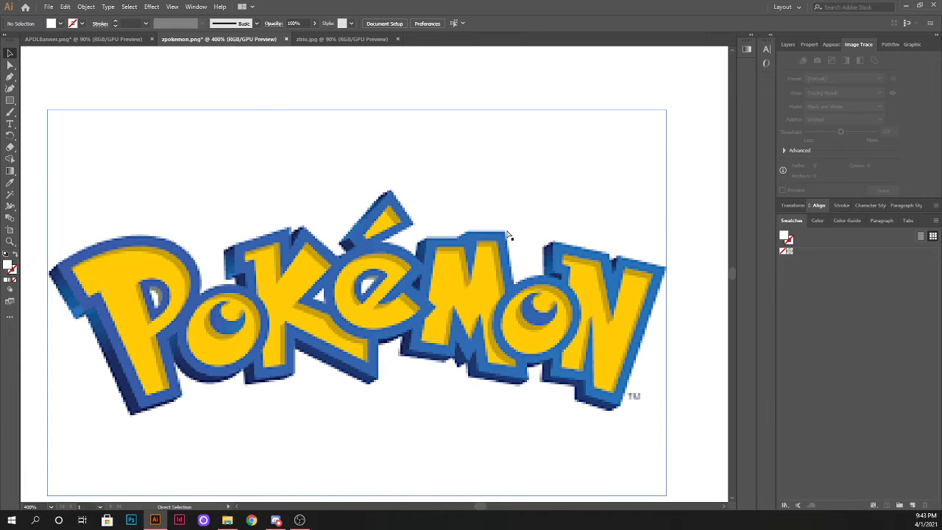
{"action": "key", "text": "ctrl+minus"}
{"action": "left_click", "coordinate": [378, 239]}
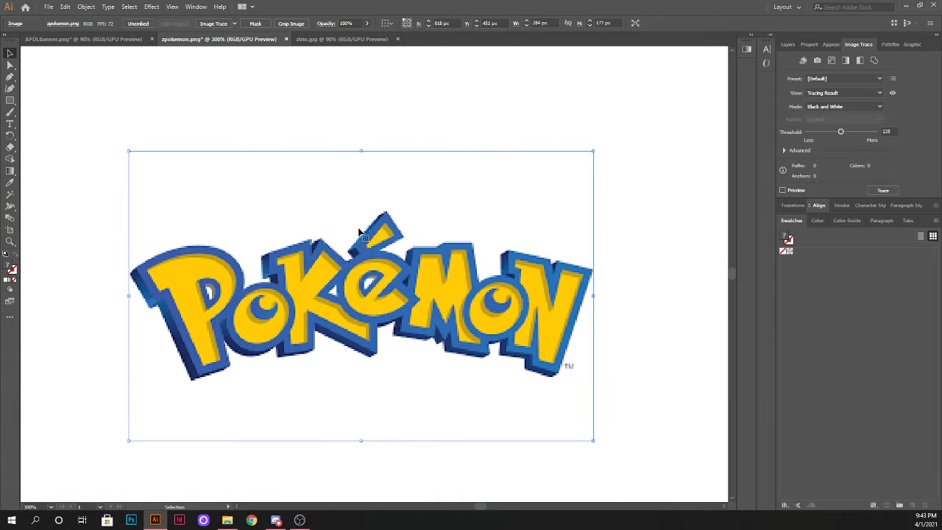
{"action": "left_click", "coordinate": [211, 24]}
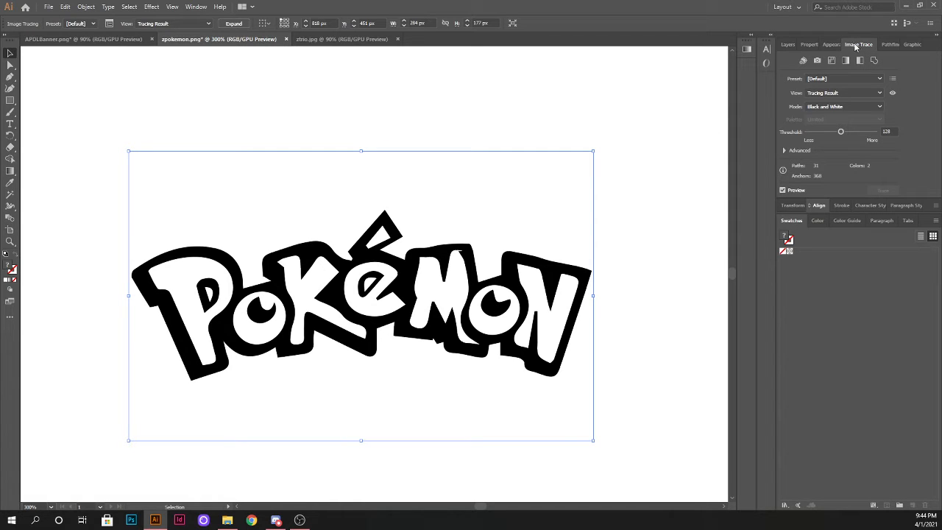
Set the logo's tracing mode to Color and apply the Low Fidelity Photo preset.
{"action": "left_click", "coordinate": [195, 6]}
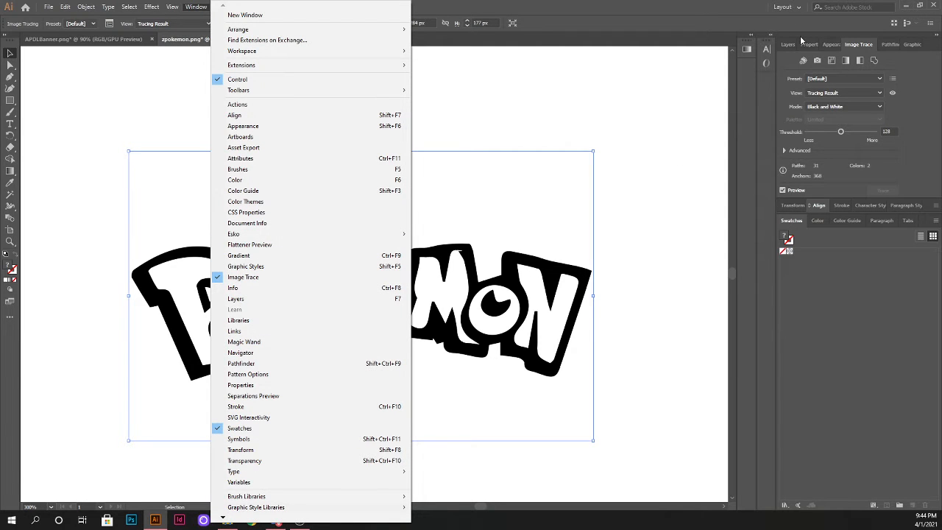
{"action": "left_click", "coordinate": [684, 132]}
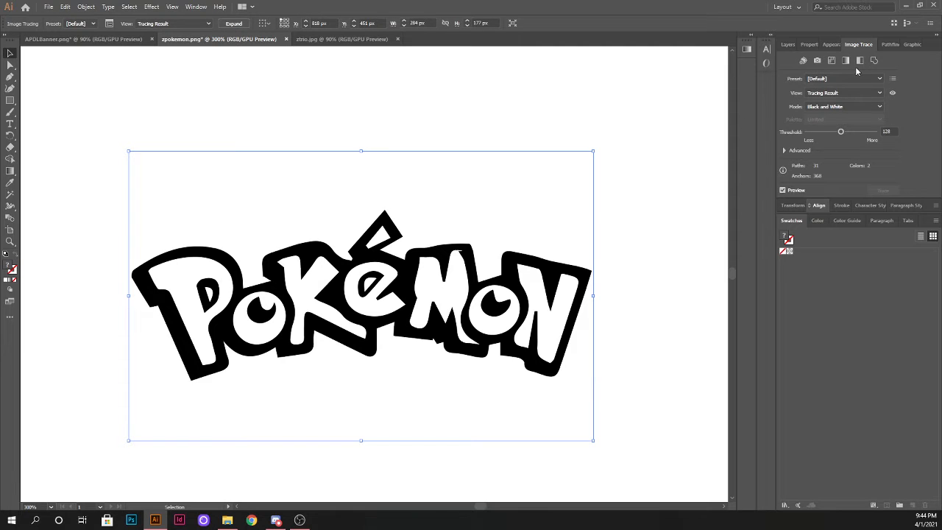
{"action": "left_click", "coordinate": [824, 107]}
{"action": "left_click", "coordinate": [823, 108]}
{"action": "left_click", "coordinate": [824, 107]}
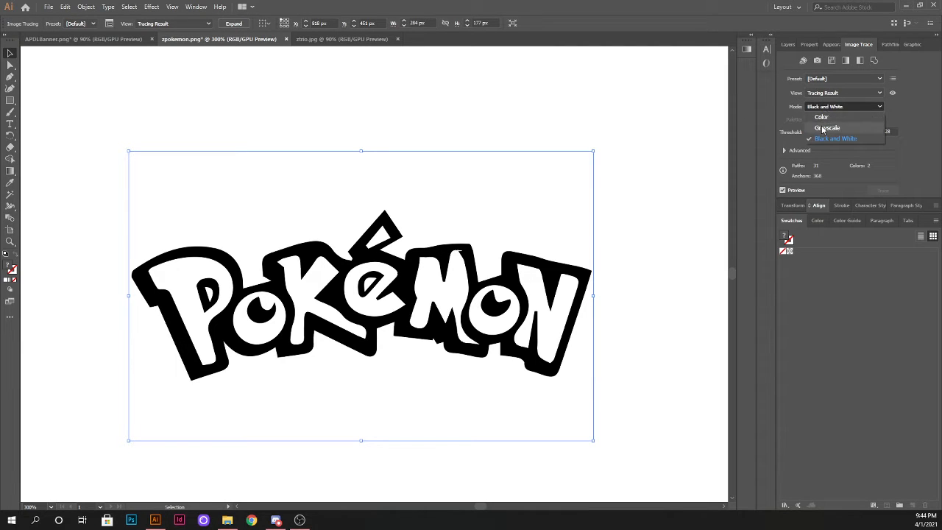
{"action": "left_click", "coordinate": [821, 117]}
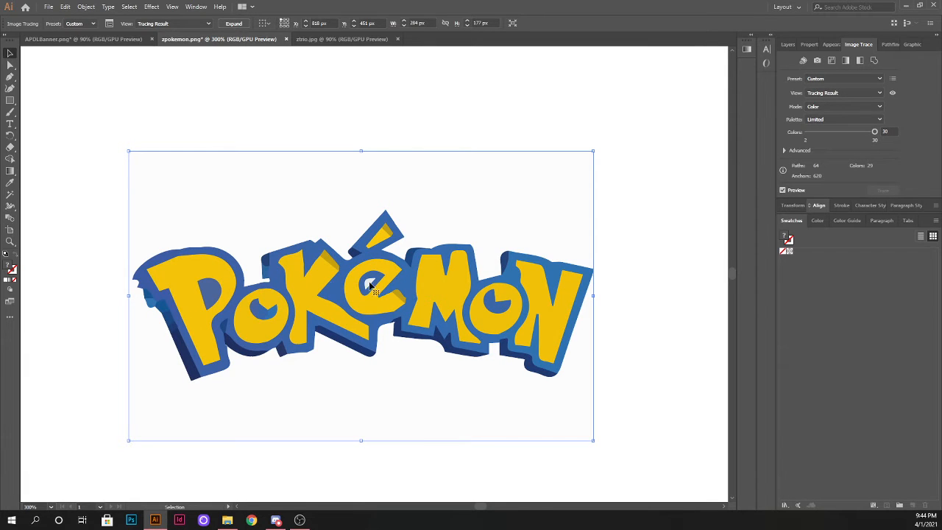
{"action": "left_click", "coordinate": [819, 80]}
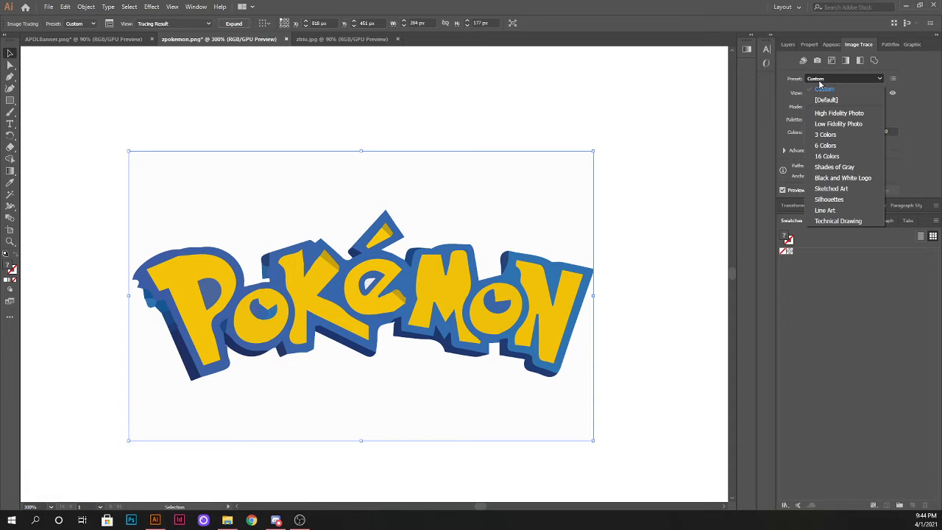
{"action": "left_click", "coordinate": [832, 125]}
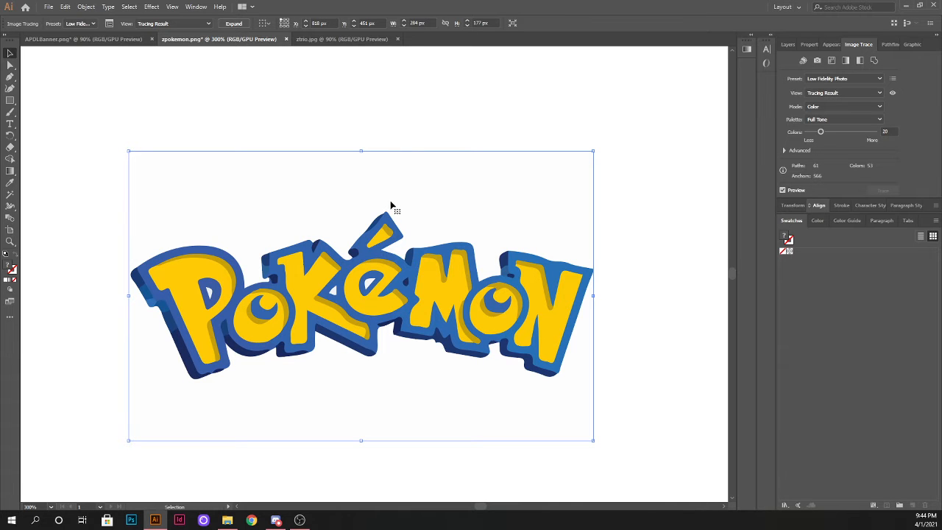
Examine the edges and shapes of the traced letters up close around the K, e and M.
{"action": "key", "text": "a"}
{"action": "key", "text": "ctrl+plus"}
{"action": "key", "text": "ctrl+plus"}
{"action": "key", "text": "ctrl+plus"}
{"action": "key", "text": "ctrl+plus"}
{"action": "key", "text": "ctrl+plus"}
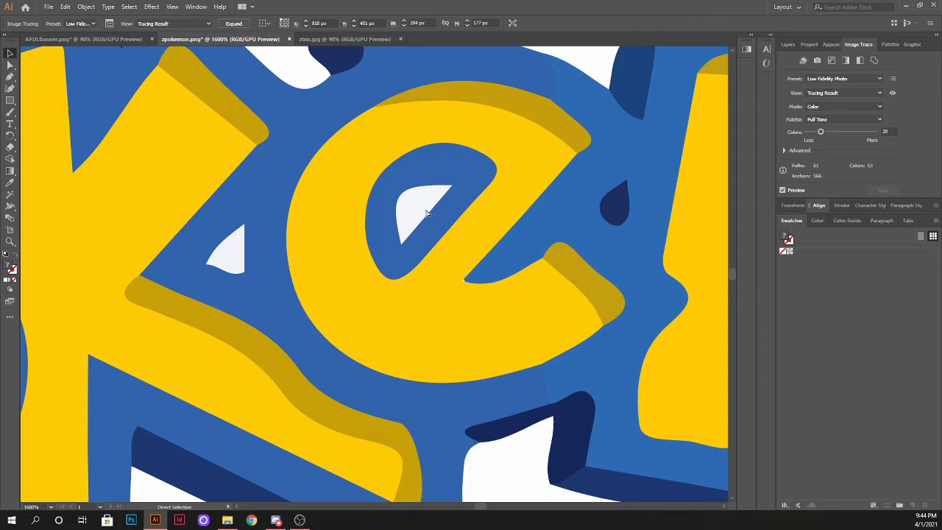
{"action": "key", "text": "ctrl+minus"}
{"action": "key", "text": "ctrl+minus"}
{"action": "key", "text": "ctrl+minus"}
{"action": "key", "text": "ctrl+minus"}
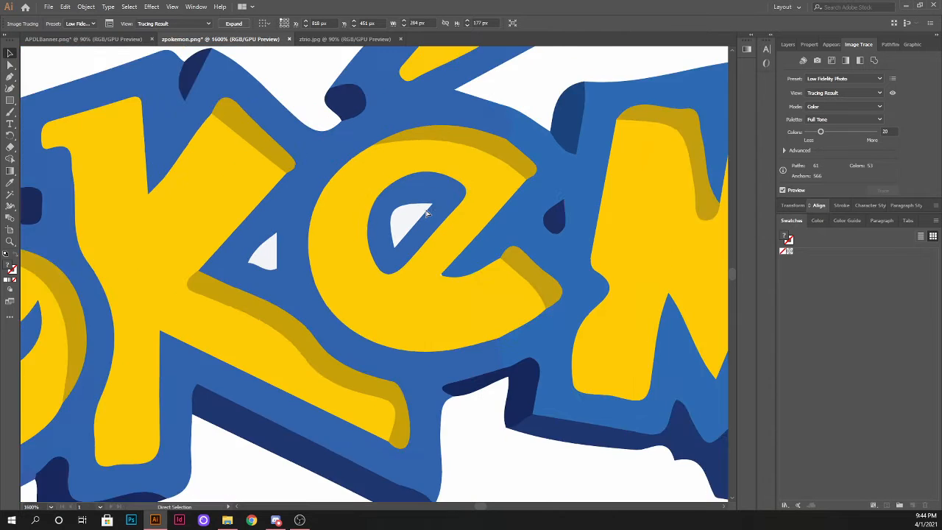
{"action": "key", "text": "v"}
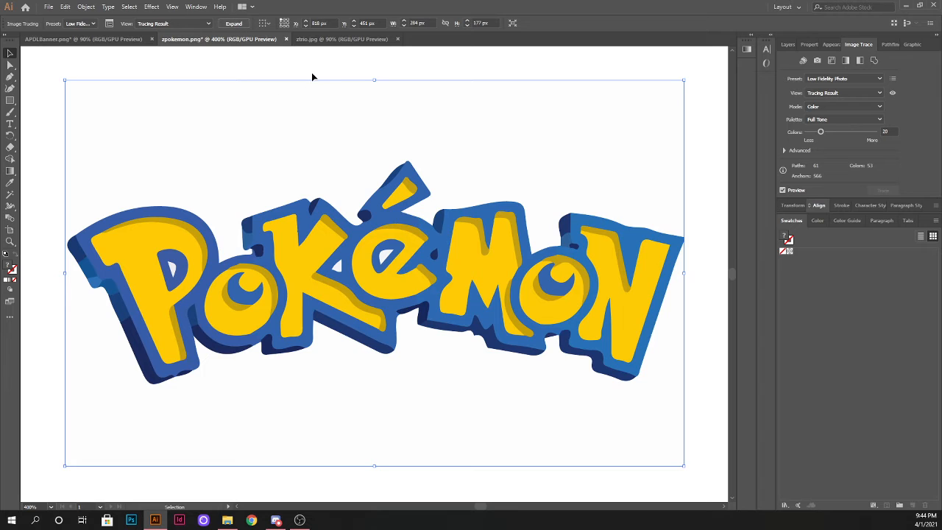
Expand the traced logo into editable vector paths, check the resulting outlines and deselect the artwork.
{"action": "left_click", "coordinate": [234, 25]}
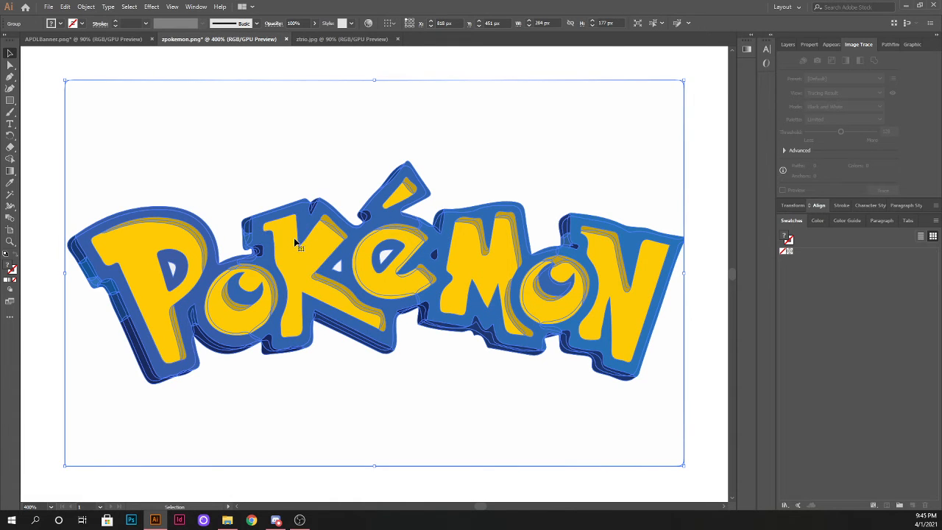
{"action": "key", "text": "ctrl+equal"}
{"action": "key", "text": "ctrl+equal"}
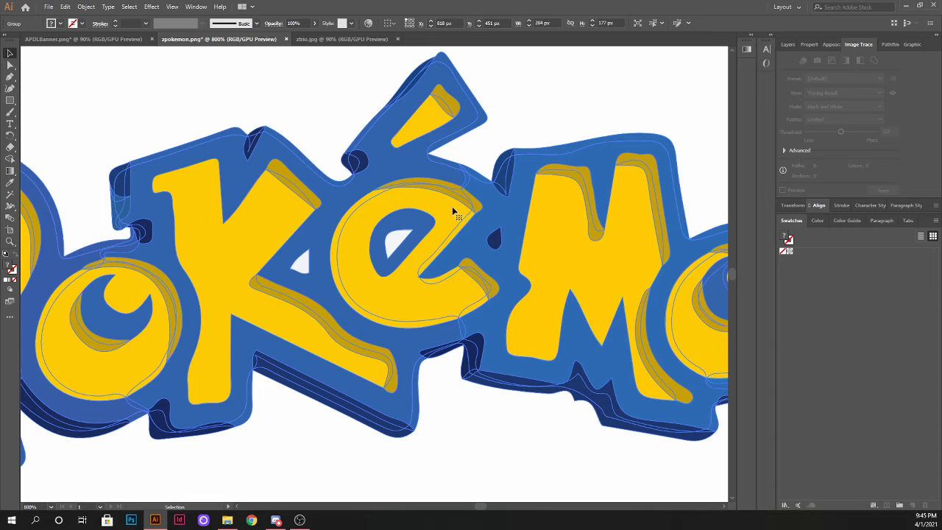
{"action": "key", "text": "a"}
{"action": "key", "text": "ctrl+minus"}
{"action": "key", "text": "ctrl+minus"}
{"action": "key", "text": "ctrl+minus"}
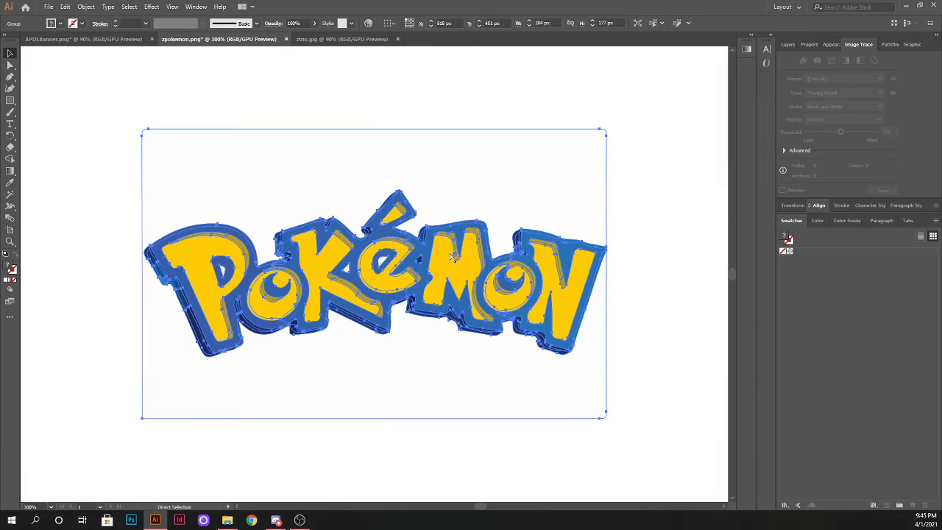
{"action": "left_click", "coordinate": [25, 69]}
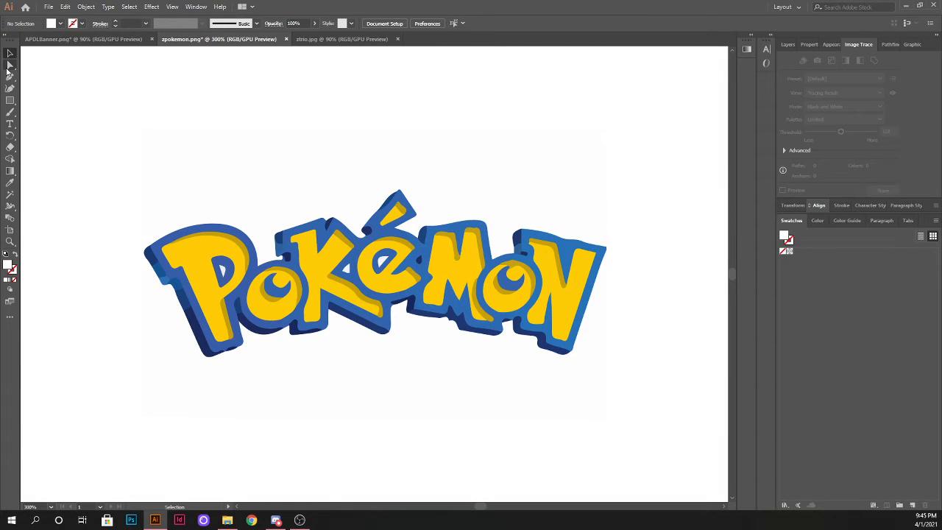
Try moving only the yellow face of the letter P above the logo and undo the move.
{"action": "left_click", "coordinate": [9, 67]}
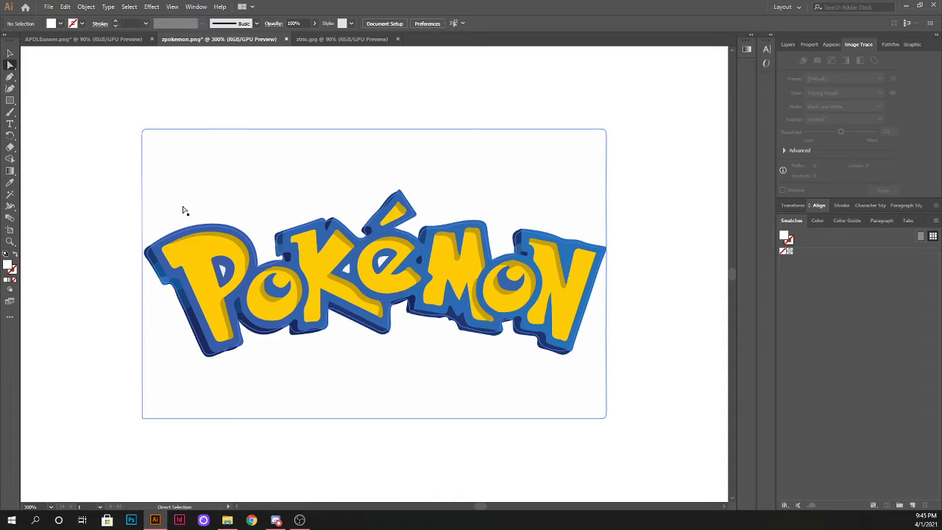
{"action": "left_click_drag", "start_coordinate": [193, 264], "coordinate": [193, 106]}
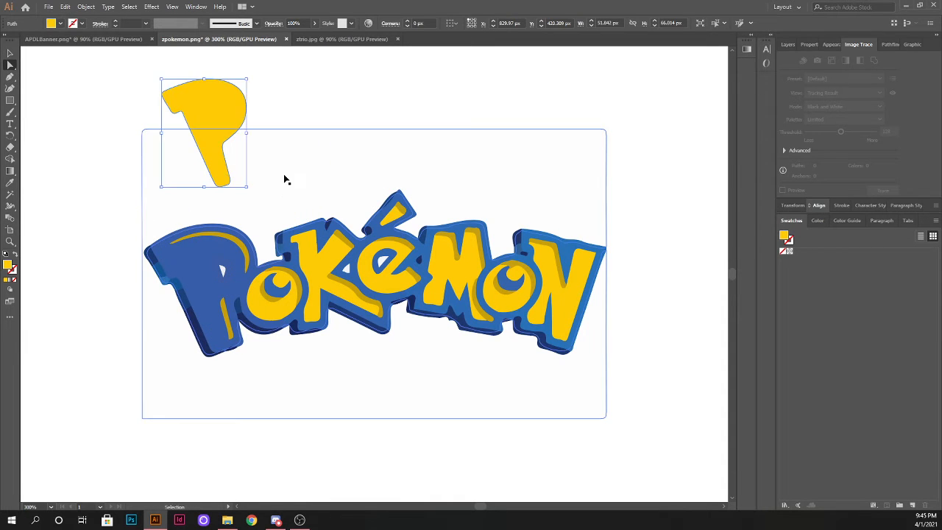
{"action": "key", "text": "ctrl+z"}
{"action": "key", "text": "ctrl+z"}
{"action": "key", "text": "ctrl+z"}
Delete the off-white background shape behind the expanded logo.
{"action": "left_click", "coordinate": [337, 169]}
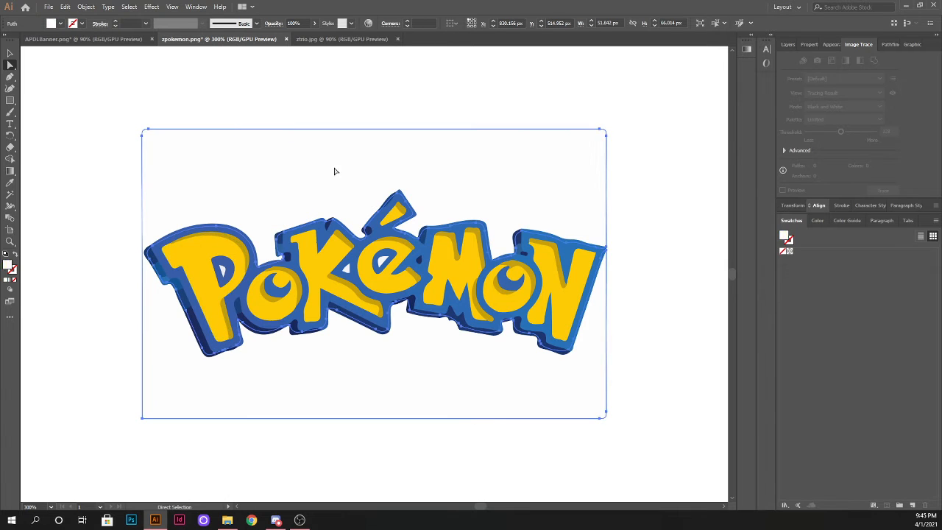
{"action": "key", "text": "Delete"}
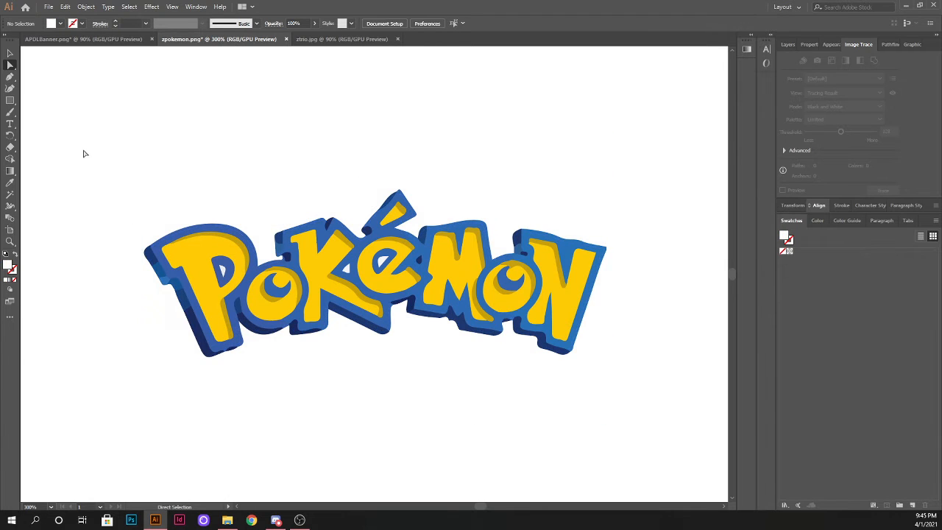
Move the whole logo group slightly on the artboard, to about X 806 px and Y 503 px, and deselect it.
{"action": "key", "text": "ctrl+1"}
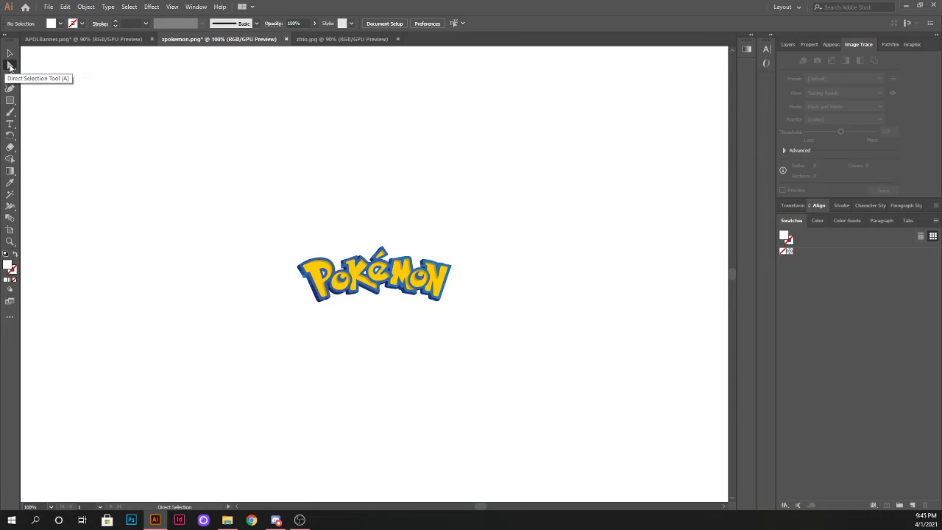
{"action": "key", "text": "ctrl+minus"}
{"action": "key", "text": "ctrl+minus"}
{"action": "left_click", "coordinate": [10, 53]}
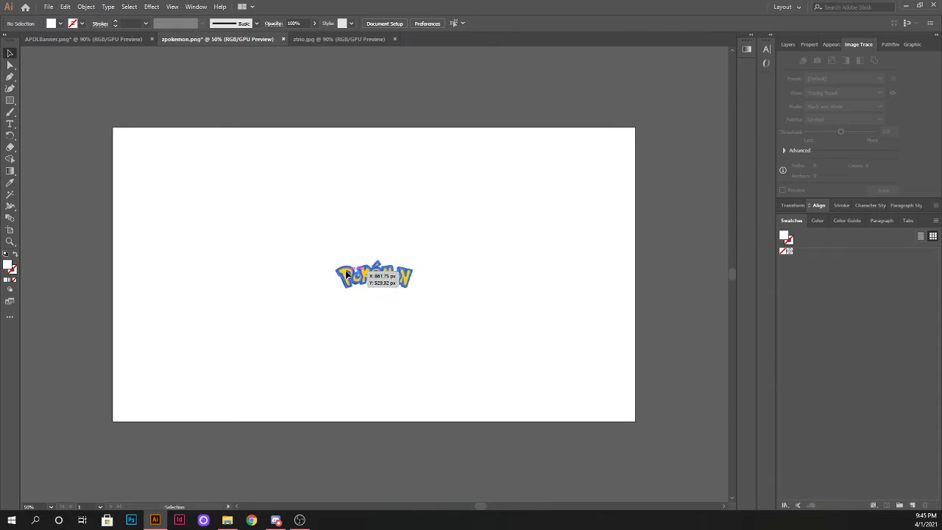
{"action": "mouse_move", "coordinate": [346, 274]}
{"action": "left_mouse_down"}
{"action": "mouse_move", "coordinate": [343, 75]}
{"action": "mouse_move", "coordinate": [359, 160]}
{"action": "mouse_move", "coordinate": [364, 277]}
{"action": "left_mouse_up"}
{"action": "key", "text": "ctrl+plus"}
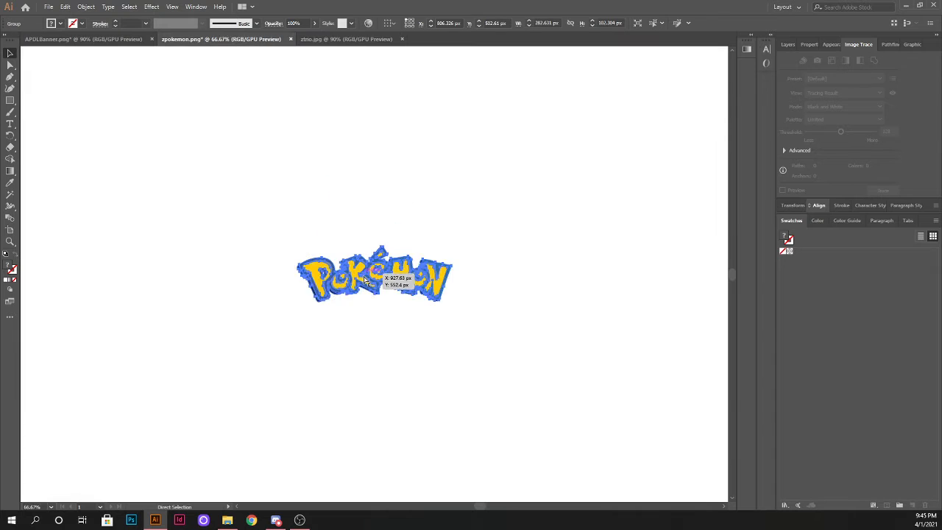
{"action": "key", "text": "ctrl+plus"}
{"action": "key", "text": "ctrl+plus"}
{"action": "key", "text": "ctrl+plus"}
{"action": "key", "text": "ctrl+plus"}
{"action": "left_click", "coordinate": [208, 172]}
Try recoloring only the yellow face of the letter P to a muted grayish tan and undo the change.
{"action": "left_click", "coordinate": [10, 67]}
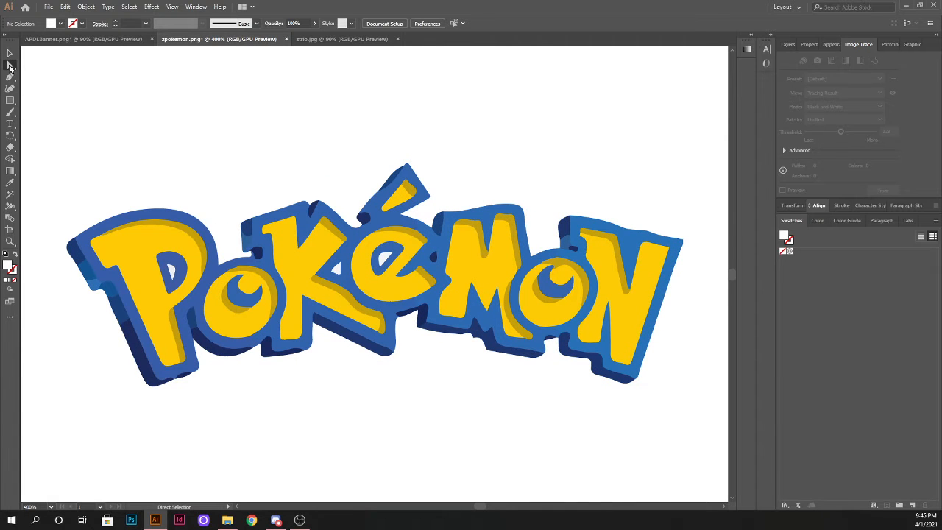
{"action": "left_click", "coordinate": [135, 239]}
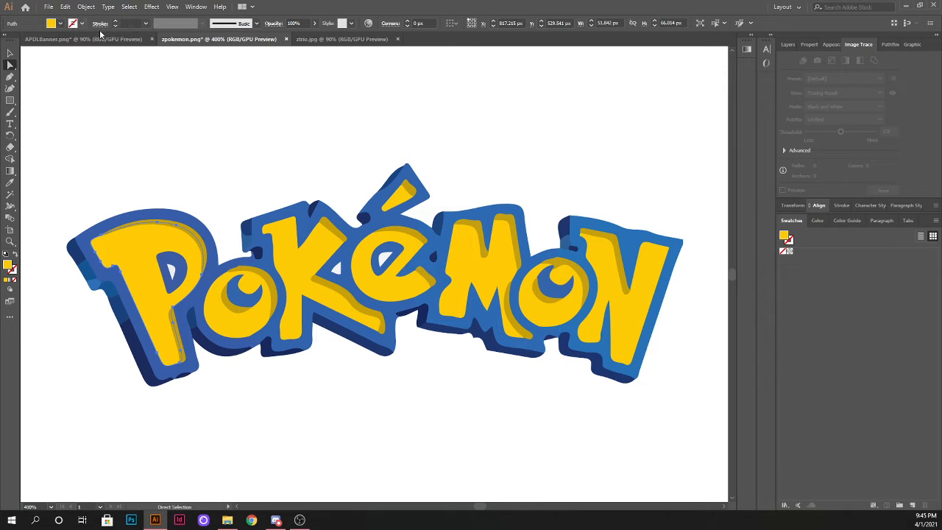
{"action": "double_click", "coordinate": [788, 239]}
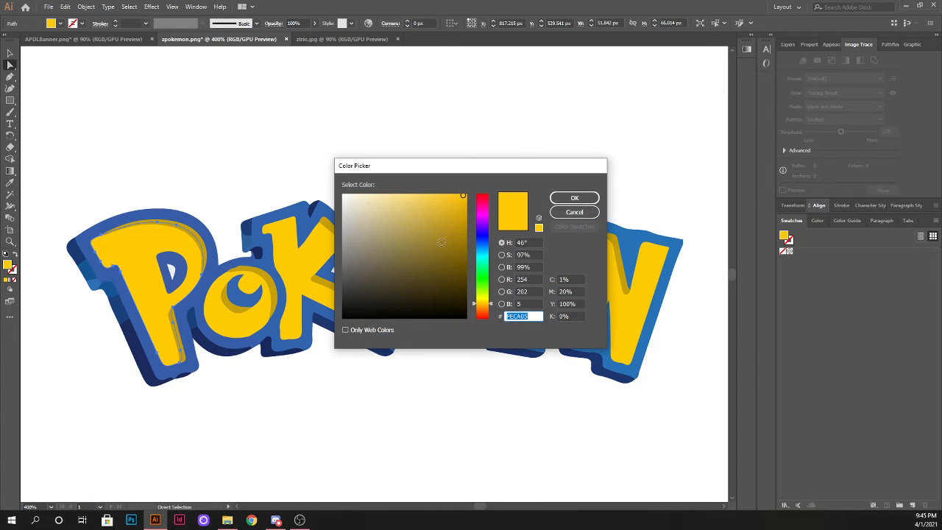
{"action": "left_click", "coordinate": [368, 223]}
{"action": "left_click", "coordinate": [574, 198]}
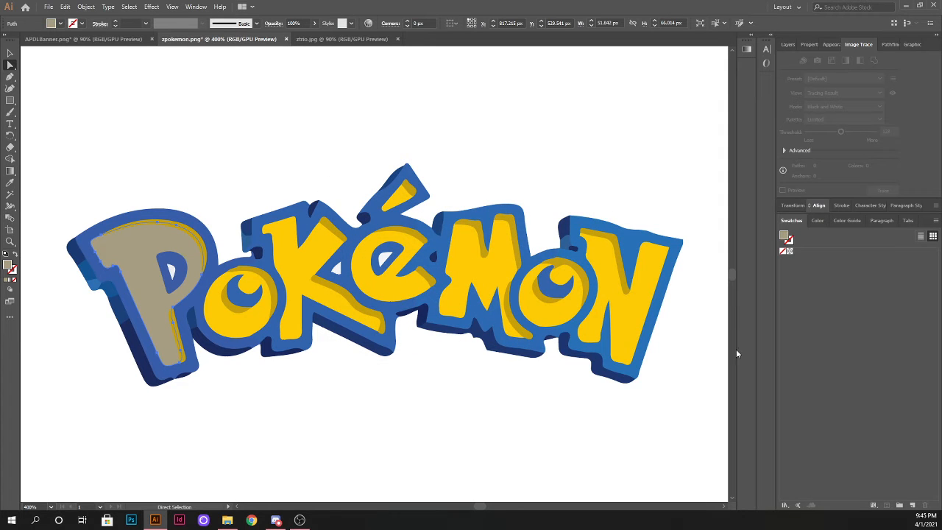
{"action": "key", "text": "ctrl+z"}
{"action": "left_click", "coordinate": [221, 141]}
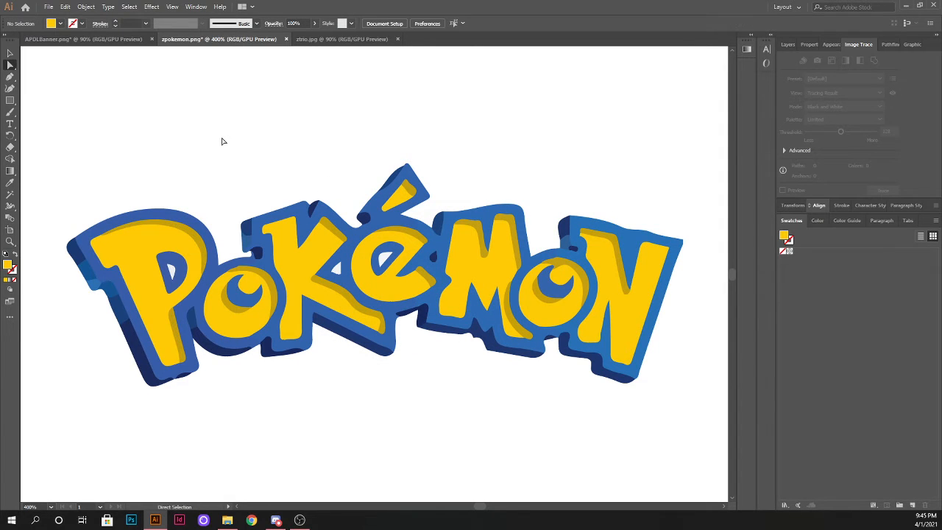
Switch to the ztrio.jpg document and trace its three-character image in Color mode.
{"action": "left_click", "coordinate": [309, 41]}
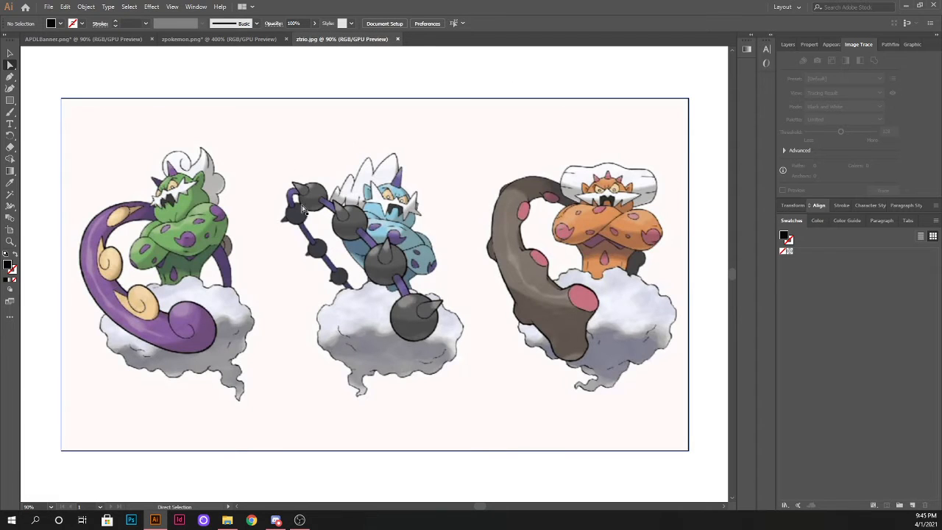
{"action": "left_click", "coordinate": [352, 128]}
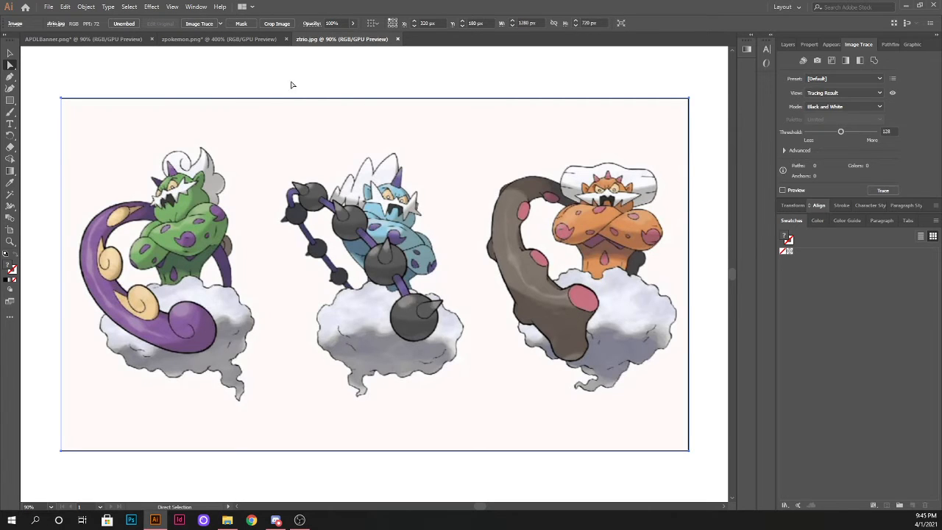
{"action": "left_click", "coordinate": [199, 23]}
{"action": "left_click", "coordinate": [810, 110]}
{"action": "left_click", "coordinate": [821, 118]}
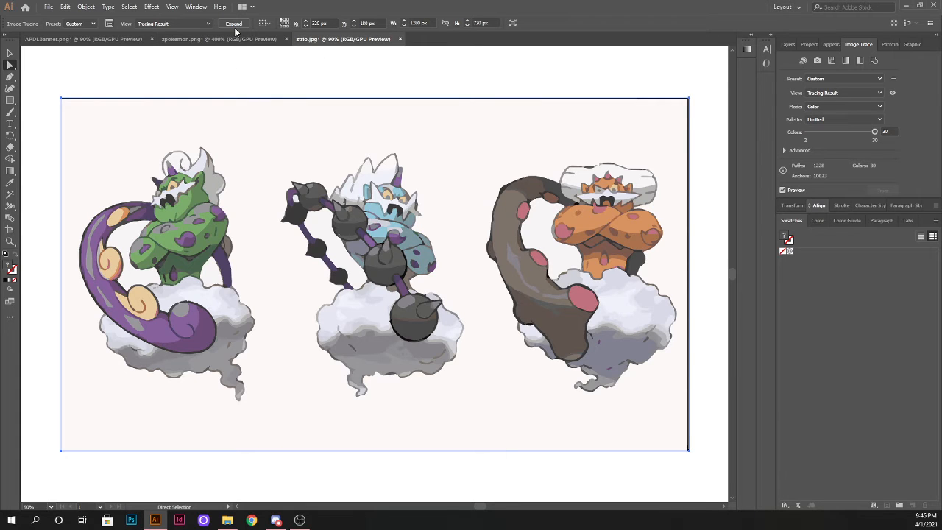
Apply the Low Fidelity Photo preset to the tracing, expand it into editable paths and deselect it.
{"action": "left_click", "coordinate": [821, 78]}
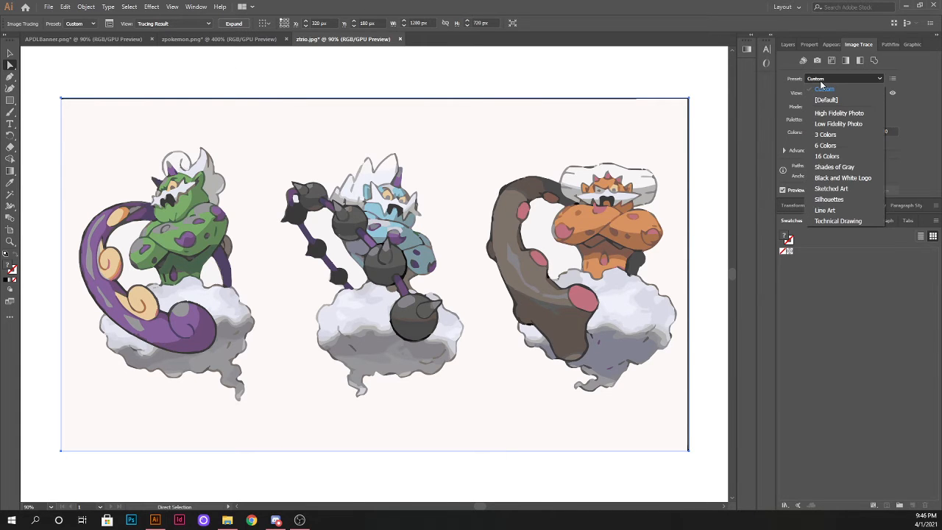
{"action": "left_click", "coordinate": [836, 123]}
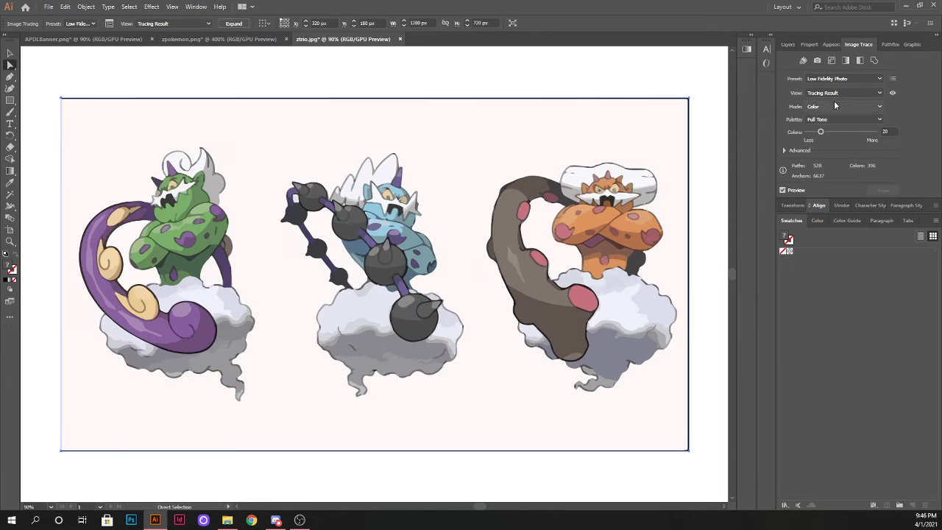
{"action": "left_click", "coordinate": [233, 23]}
{"action": "left_click", "coordinate": [102, 66]}
Delete the off-white background shape and the leftover edge paths around the three characters.
{"action": "left_click", "coordinate": [250, 131]}
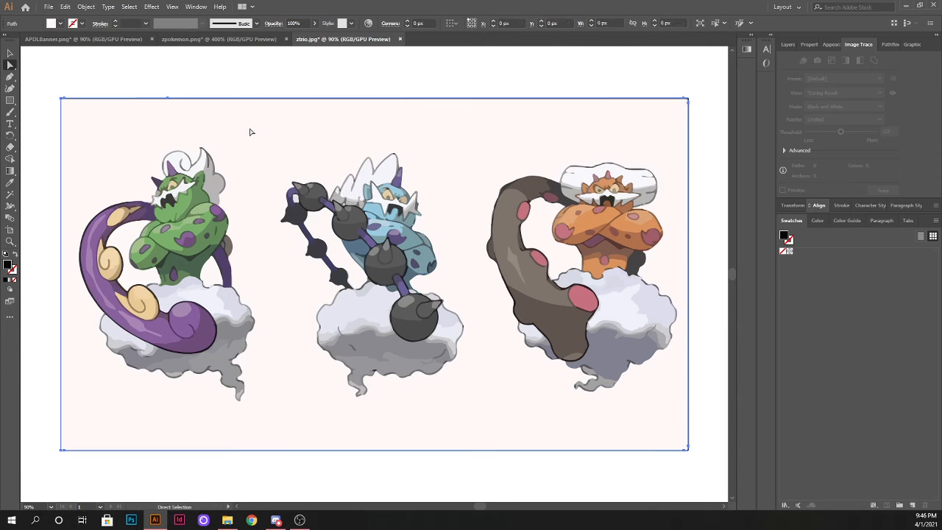
{"action": "key", "text": "Delete"}
{"action": "left_click_drag", "start_coordinate": [341, 86], "coordinate": [410, 126]}
{"action": "key", "text": "Delete"}
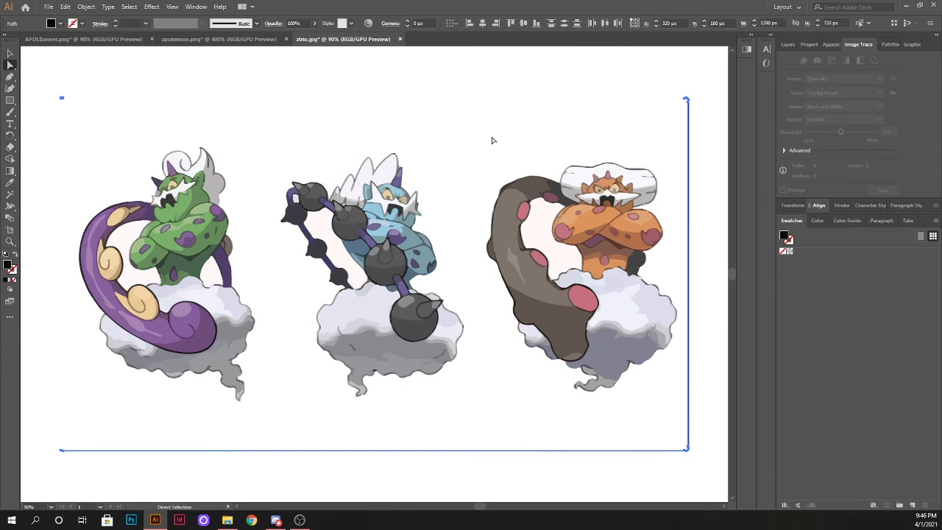
{"action": "key", "text": "Delete"}
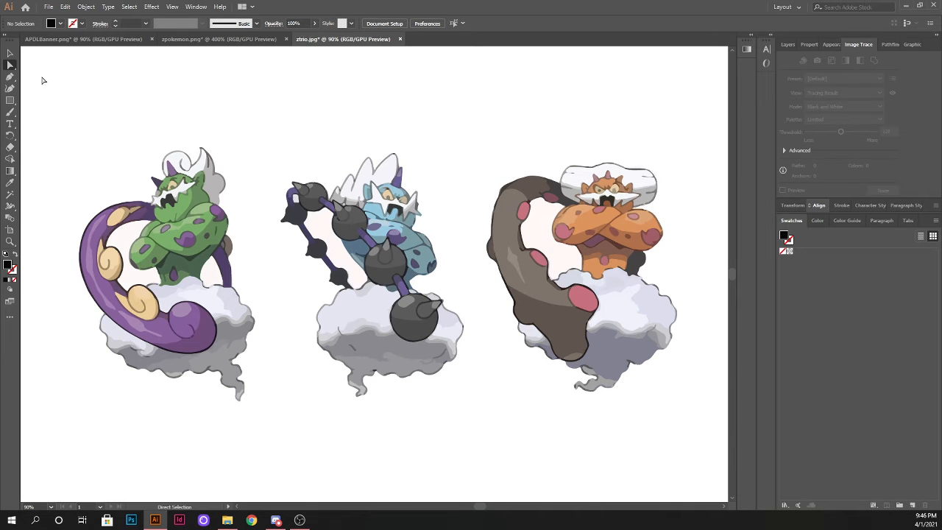
Select all paths of the green character on its cloud and group them.
{"action": "left_click_drag", "start_coordinate": [42, 77], "coordinate": [265, 420]}
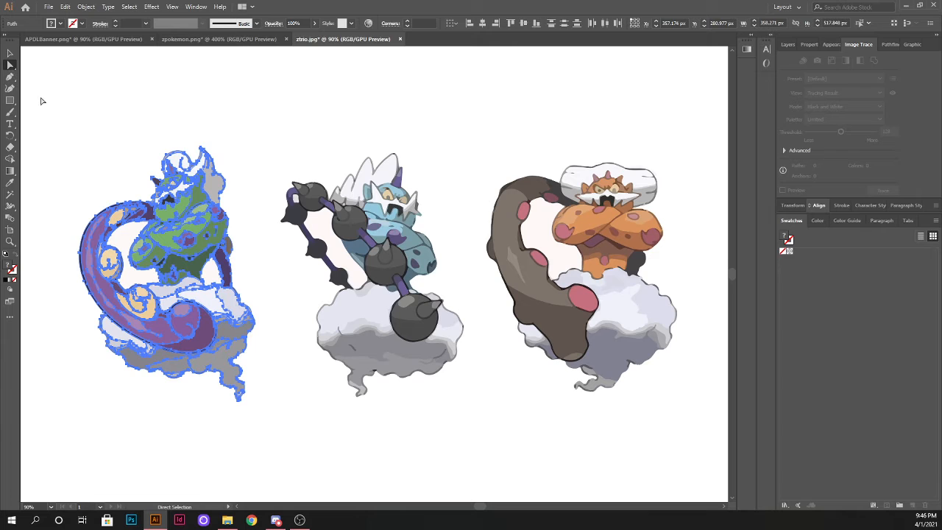
{"action": "key", "text": "v"}
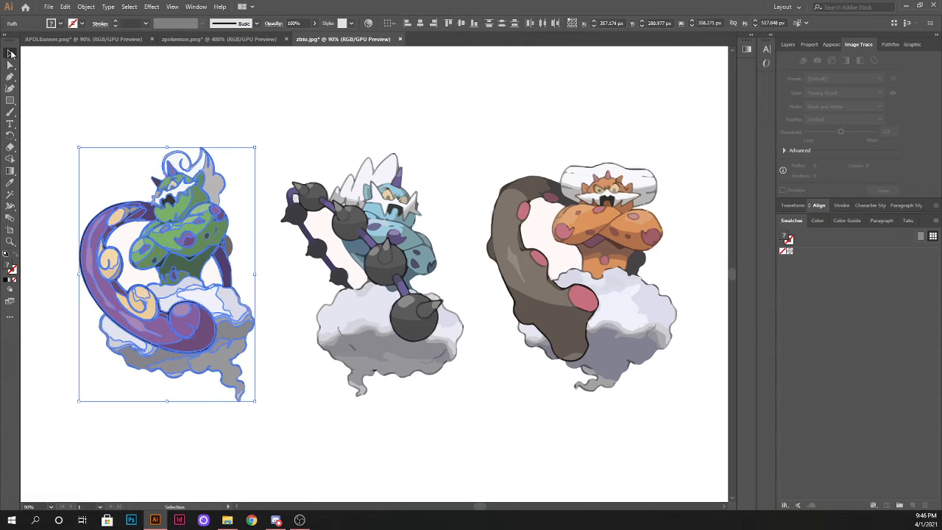
{"action": "right_click", "coordinate": [186, 233]}
{"action": "left_click", "coordinate": [223, 294]}
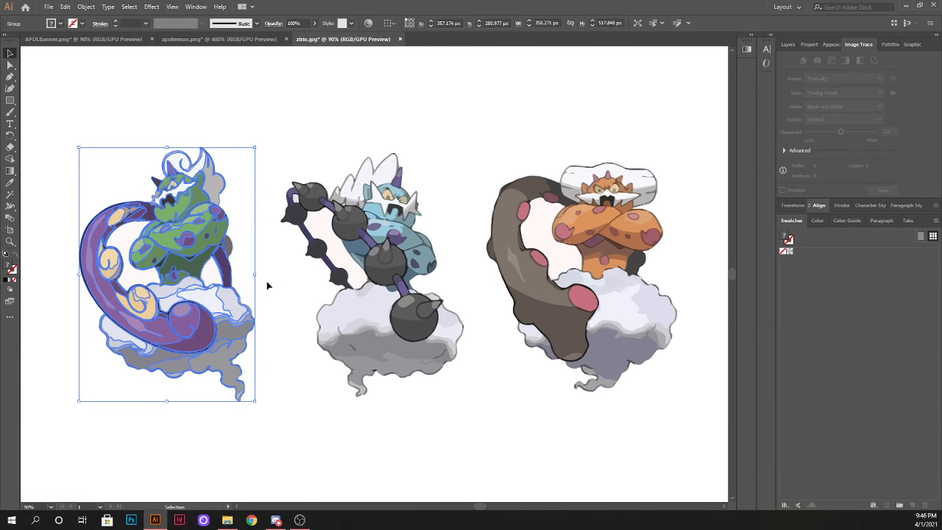
Cut the green character's group and paste it back as a separate group at about X 416 px, Y 293 px.
{"action": "key", "text": "a"}
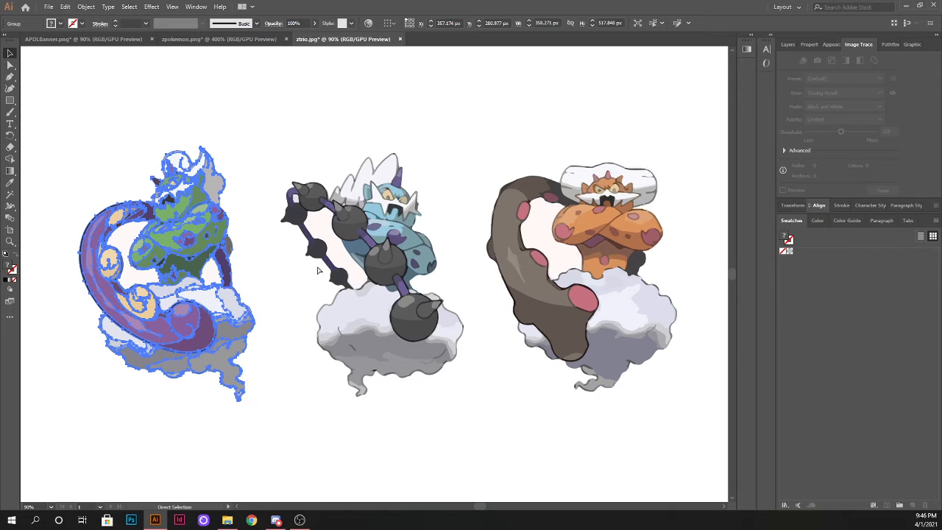
{"action": "key", "text": "v"}
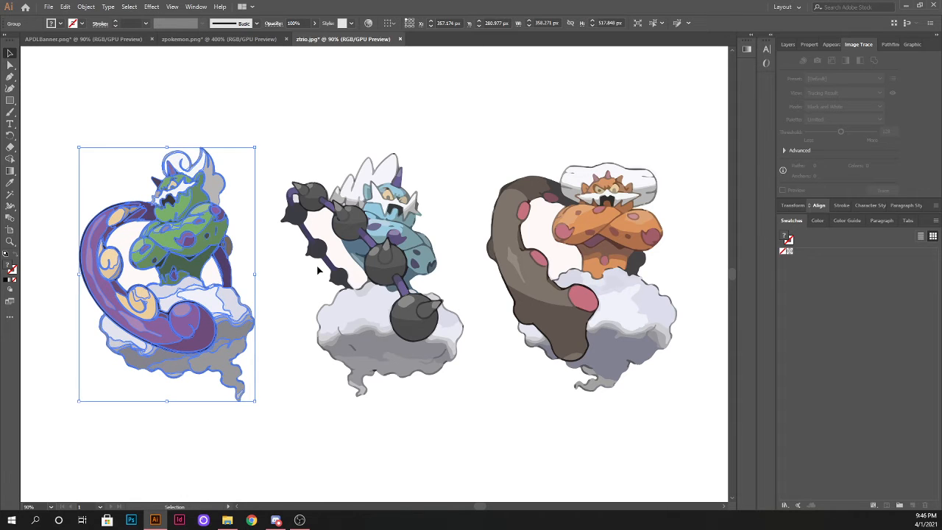
{"action": "key", "text": "Delete"}
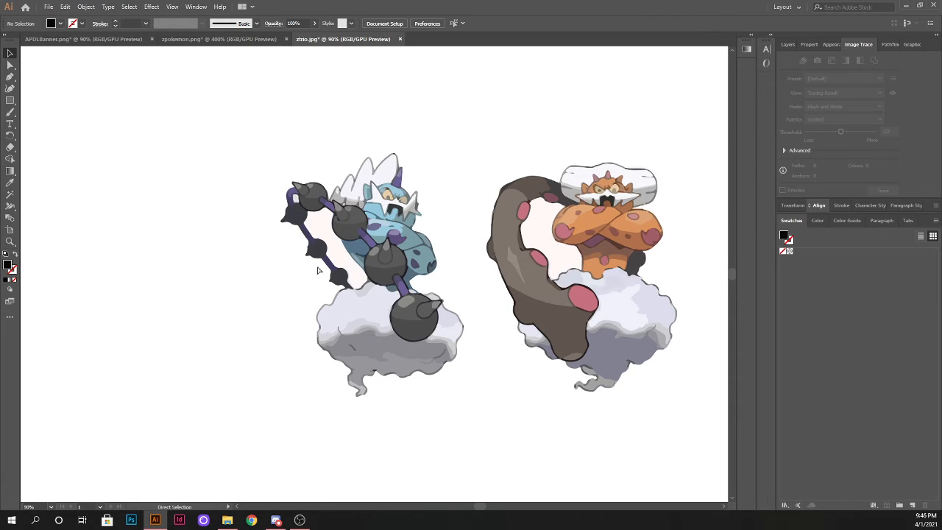
{"action": "key", "text": "ctrl+v"}
{"action": "left_click_drag", "start_coordinate": [379, 268], "coordinate": [121, 261]}
{"action": "left_click_drag", "start_coordinate": [183, 213], "coordinate": [271, 232]}
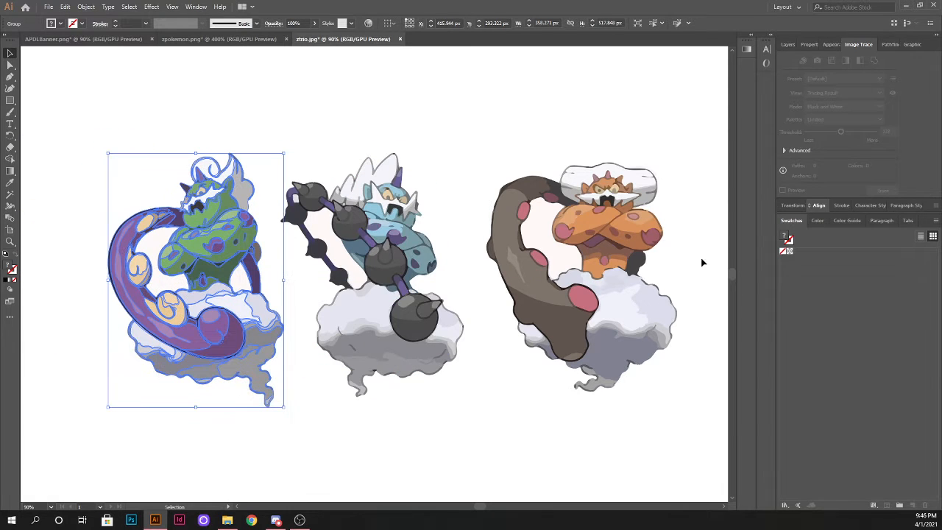
Move the separated green character group to about X 356 px and Y 275 px, and deselect it.
{"action": "left_click", "coordinate": [50, 81]}
{"action": "left_click", "coordinate": [371, 219]}
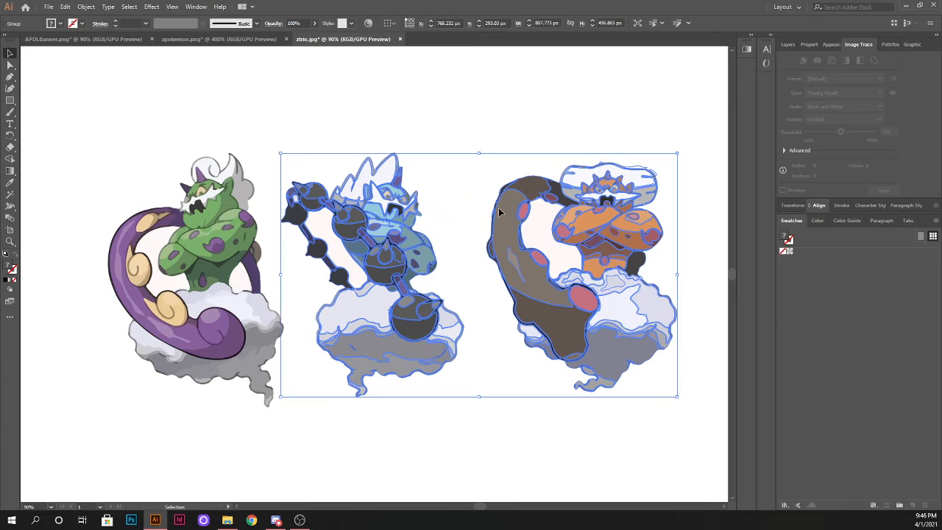
{"action": "left_click", "coordinate": [227, 168]}
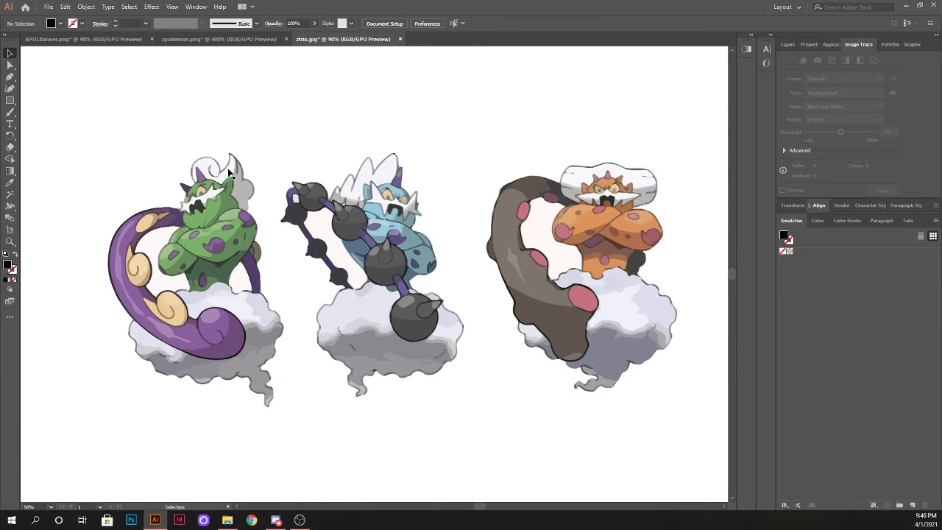
{"action": "left_click", "coordinate": [212, 234]}
{"action": "left_click", "coordinate": [211, 234]}
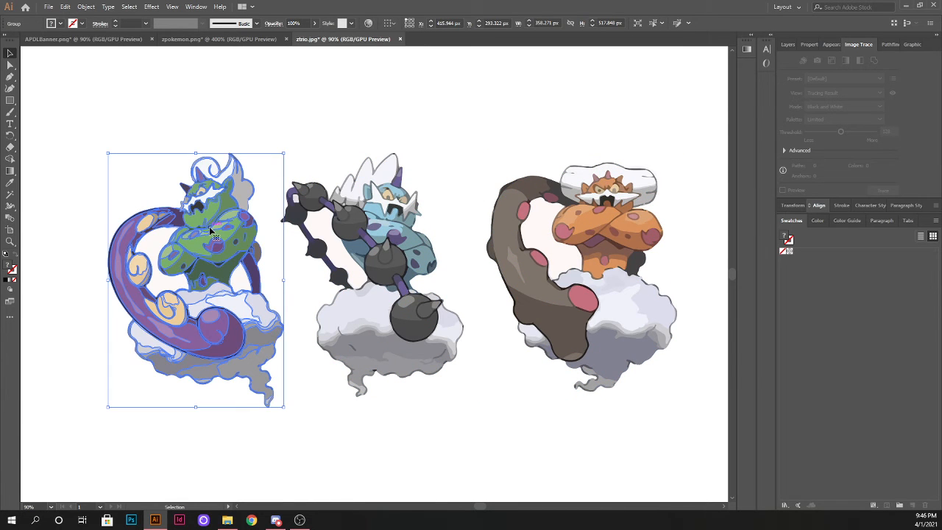
{"action": "left_click_drag", "start_coordinate": [210, 230], "coordinate": [195, 237]}
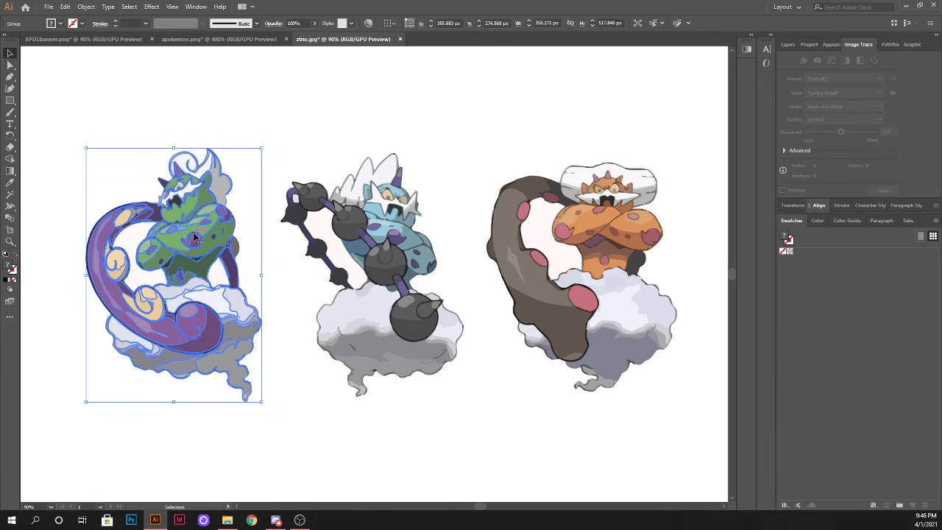
{"action": "left_click", "coordinate": [48, 56]}
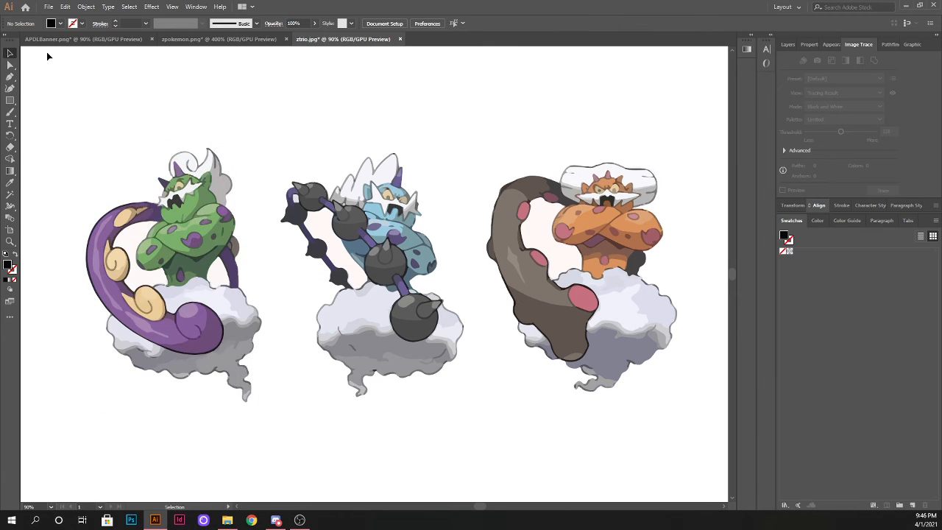
Cut only the blue character's paths and paste them back between the other two characters, at about X 773 px, Y 291 px.
{"action": "key", "text": "a"}
{"action": "left_click_drag", "start_coordinate": [270, 120], "coordinate": [468, 417]}
{"action": "key", "text": "Delete"}
{"action": "key", "text": "Delete"}
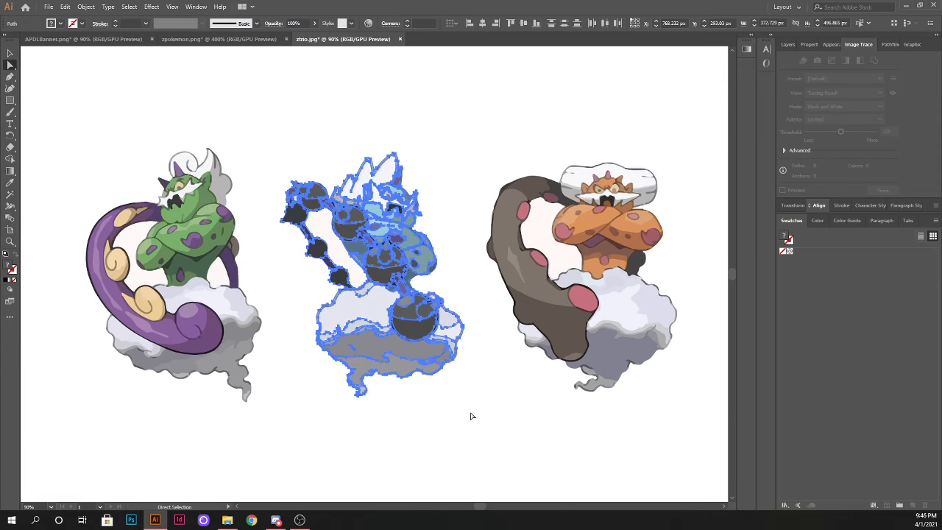
{"action": "key", "text": "ctrl+z"}
{"action": "key", "text": "ctrl+z"}
{"action": "left_click", "coordinate": [10, 53]}
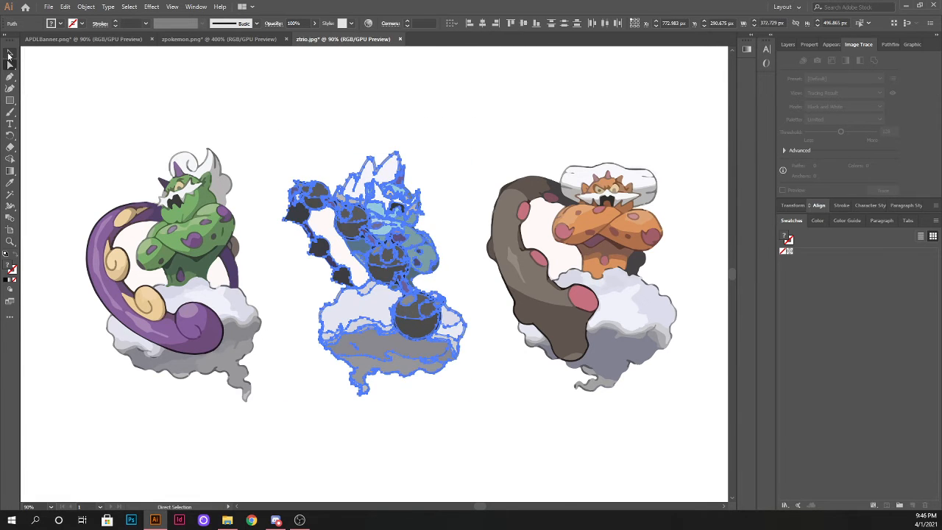
{"action": "left_click", "coordinate": [74, 110]}
Group the pasted paths of the blue character and deselect them.
{"action": "left_click", "coordinate": [184, 213]}
{"action": "left_click", "coordinate": [445, 195]}
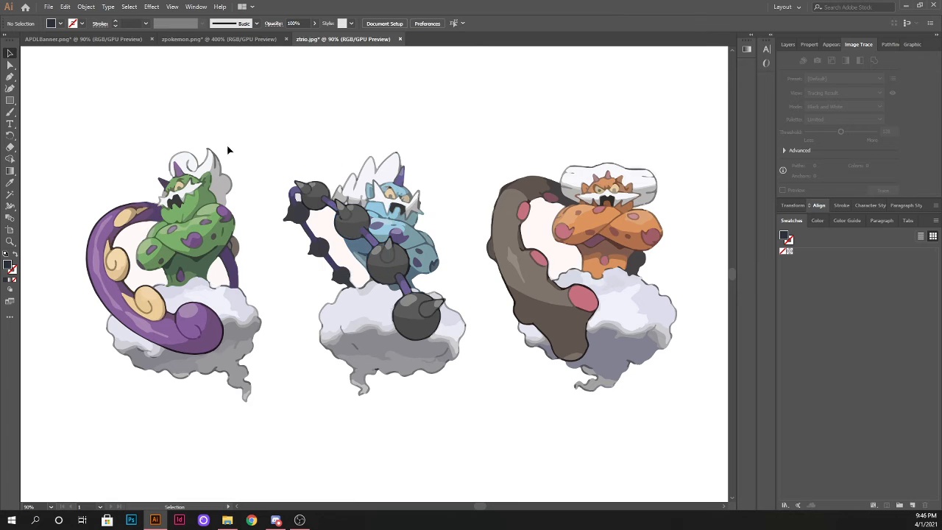
{"action": "left_click", "coordinate": [431, 304]}
{"action": "left_click_drag", "start_coordinate": [273, 128], "coordinate": [482, 398]}
{"action": "right_click", "coordinate": [422, 148]}
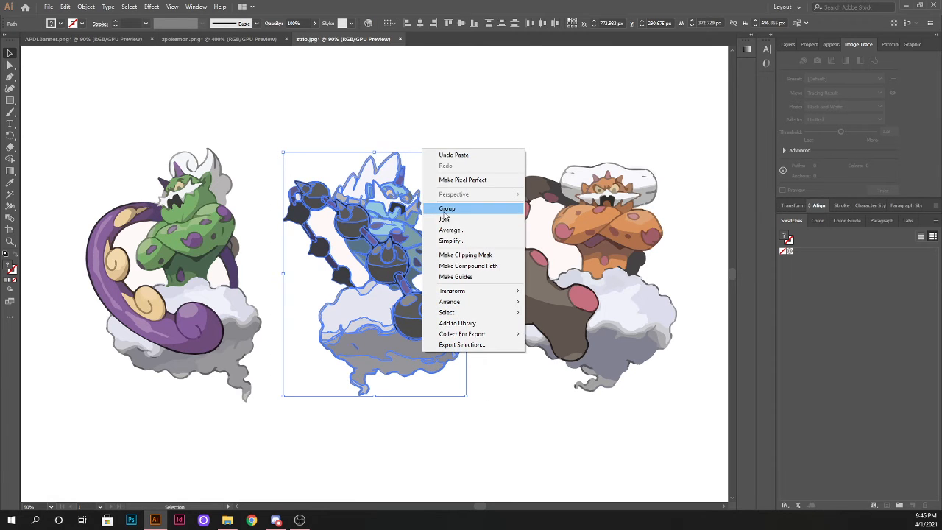
{"action": "left_click", "coordinate": [436, 143]}
{"action": "left_click", "coordinate": [576, 226]}
{"action": "left_click", "coordinate": [414, 98]}
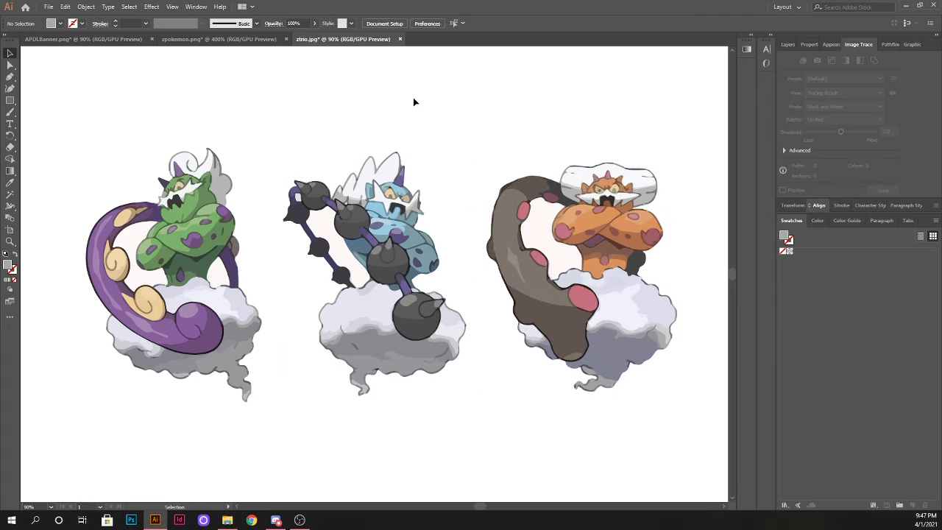
Rearrange the characters into a cluster with green at about X 524, Y 490 px, orange in the middle and blue at about X 1026, Y 461 px.
{"action": "left_click_drag", "start_coordinate": [335, 267], "coordinate": [140, 195]}
{"action": "left_click_drag", "start_coordinate": [412, 287], "coordinate": [558, 190]}
{"action": "left_click_drag", "start_coordinate": [626, 344], "coordinate": [400, 364]}
{"action": "left_click_drag", "start_coordinate": [515, 254], "coordinate": [485, 431]}
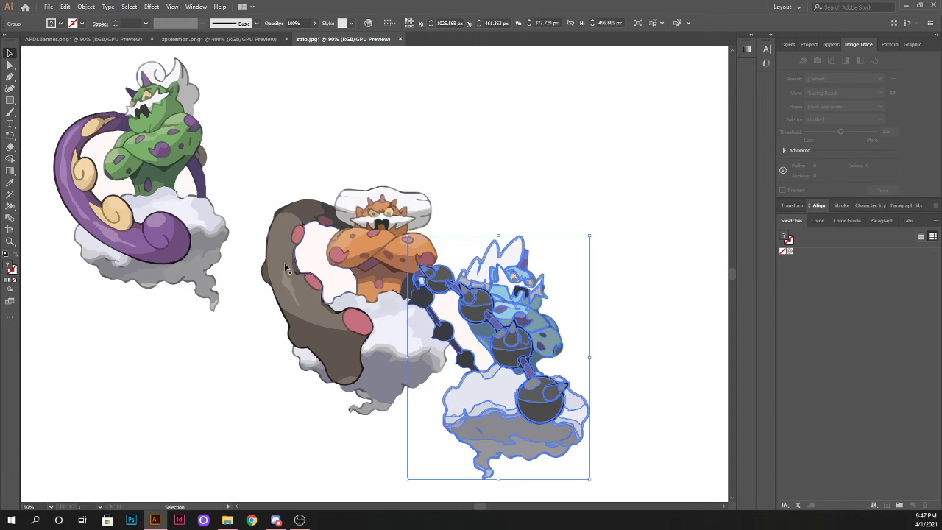
{"action": "left_click_drag", "start_coordinate": [177, 226], "coordinate": [282, 422]}
{"action": "scroll", "coordinate": [282, 421], "scroll_direction": "down", "scroll_amount": 5}
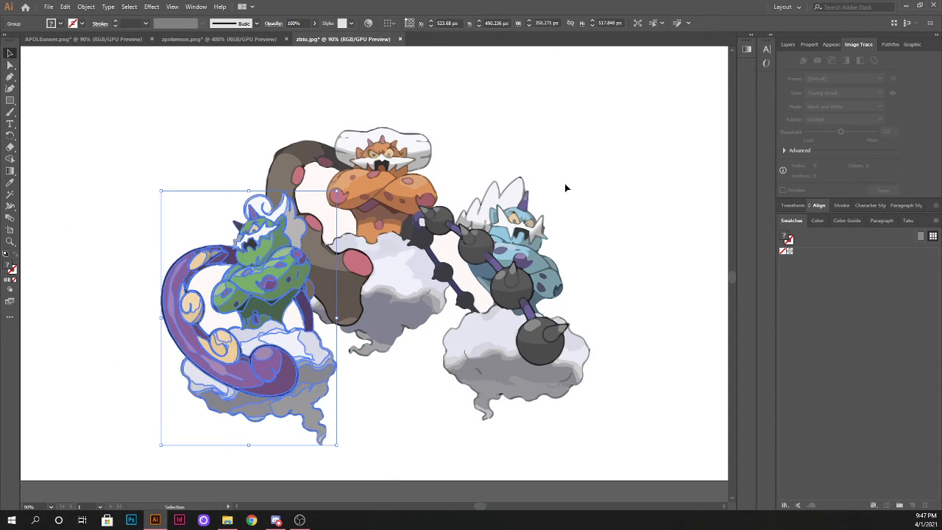
{"action": "left_click", "coordinate": [564, 183]}
Bring the orange character to the front and move it down between the green and blue characters.
{"action": "scroll", "coordinate": [430, 184], "scroll_direction": "up", "scroll_amount": 2}
{"action": "left_click_drag", "start_coordinate": [362, 287], "coordinate": [375, 287]}
{"action": "right_click", "coordinate": [382, 296]}
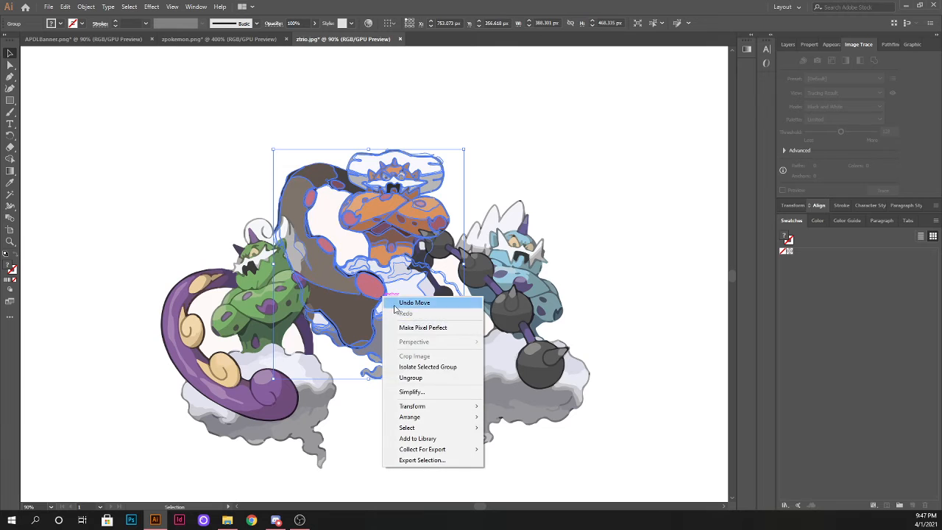
{"action": "mouse_move", "coordinate": [426, 420]}
{"action": "left_click", "coordinate": [515, 417]}
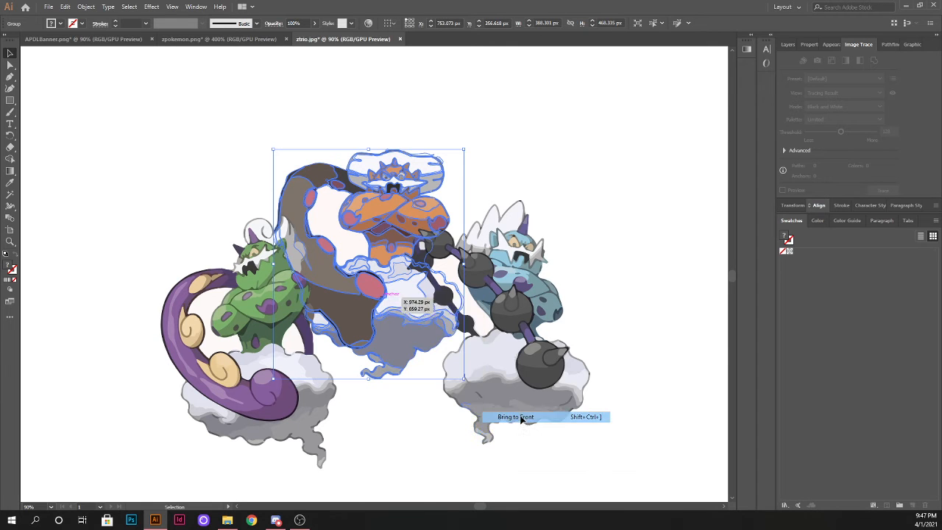
{"action": "left_click_drag", "start_coordinate": [407, 293], "coordinate": [417, 337]}
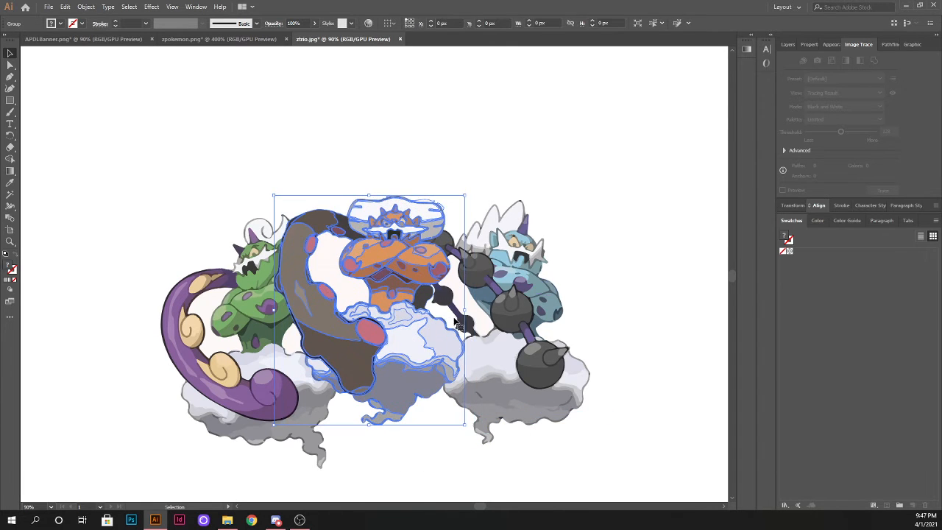
{"action": "left_click", "coordinate": [591, 254]}
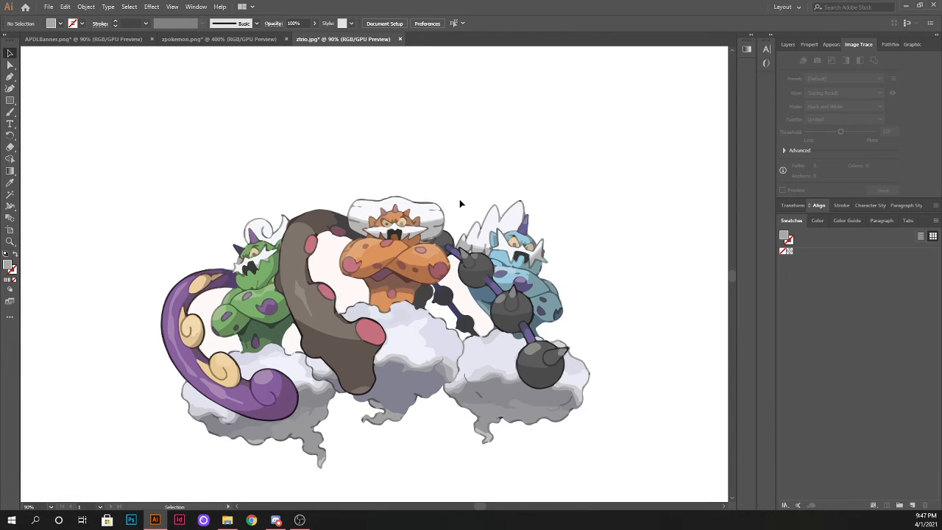
Move the blue character to about X 1008 px, Y 475 px, and the green character slightly closer to the orange one.
{"action": "left_click_drag", "start_coordinate": [529, 372], "coordinate": [518, 381]}
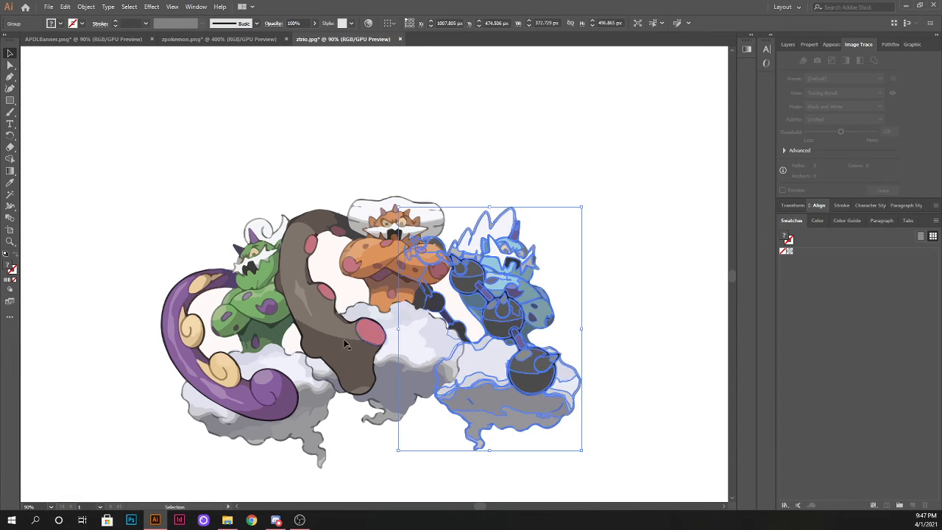
{"action": "left_click_drag", "start_coordinate": [296, 382], "coordinate": [305, 369]}
{"action": "left_click", "coordinate": [165, 102]}
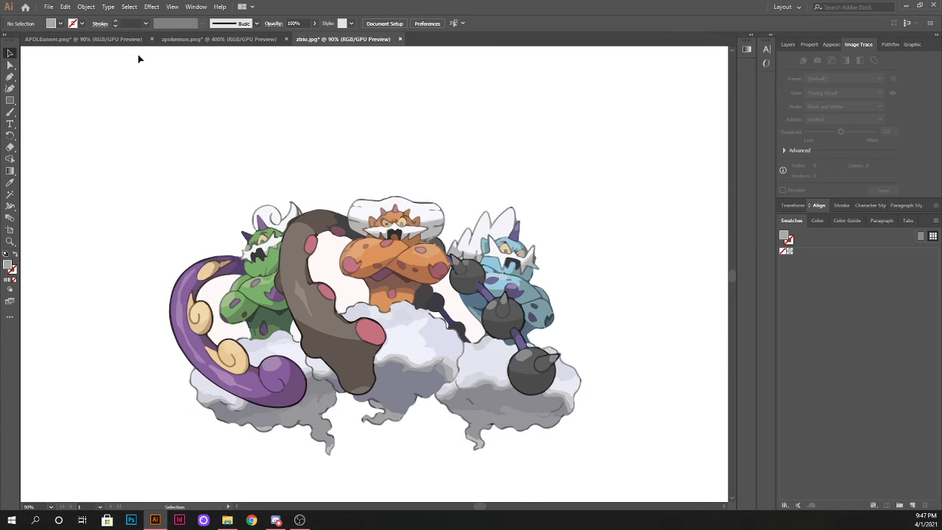
Switch to the APDLBanner.png document and run Image Trace on the leaf banner in Color mode with a limited palette of 30 colors.
{"action": "left_click", "coordinate": [123, 39]}
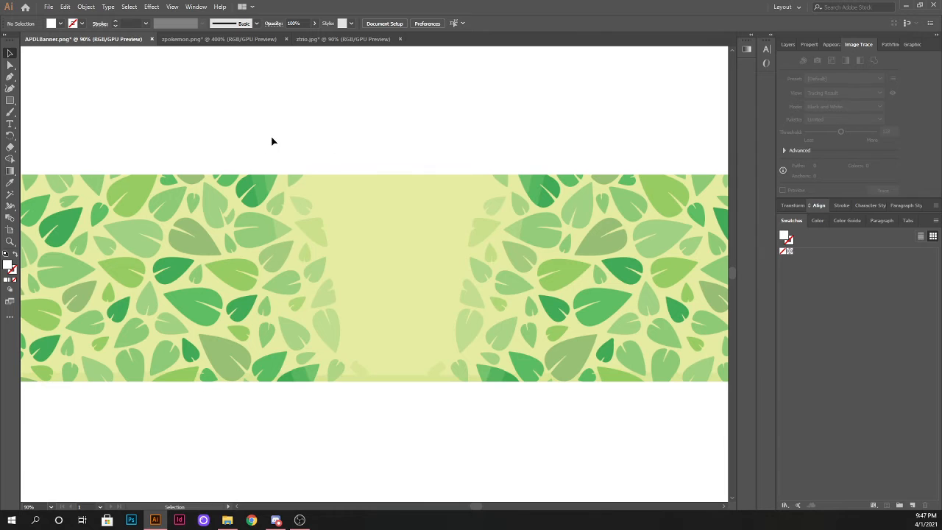
{"action": "scroll", "coordinate": [272, 142], "scroll_direction": "down", "scroll_amount": 3}
{"action": "left_click", "coordinate": [254, 171]}
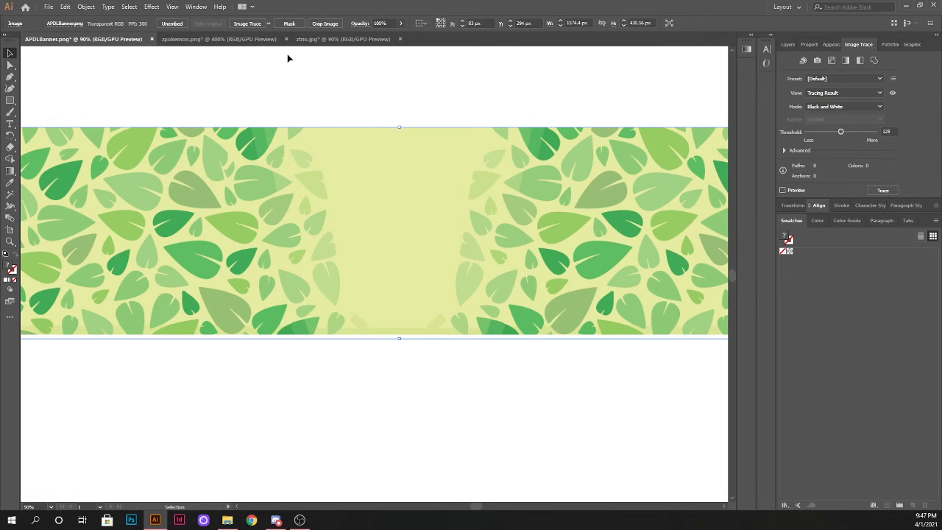
{"action": "left_click", "coordinate": [247, 23]}
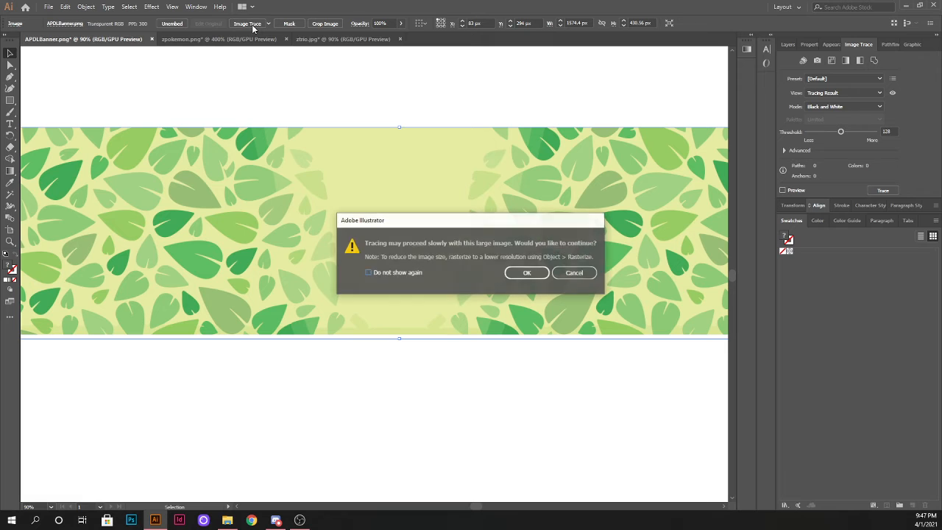
{"action": "left_click", "coordinate": [530, 273]}
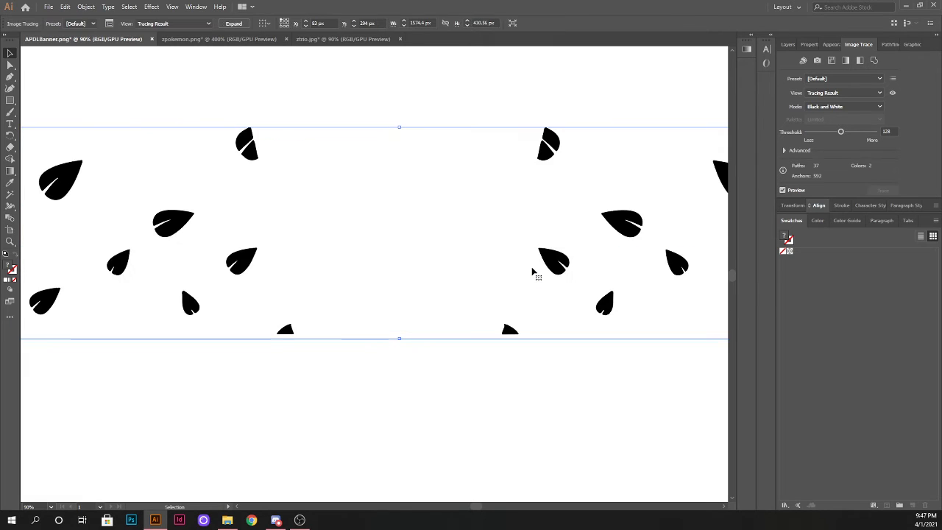
{"action": "left_click", "coordinate": [831, 107]}
{"action": "left_click", "coordinate": [824, 117]}
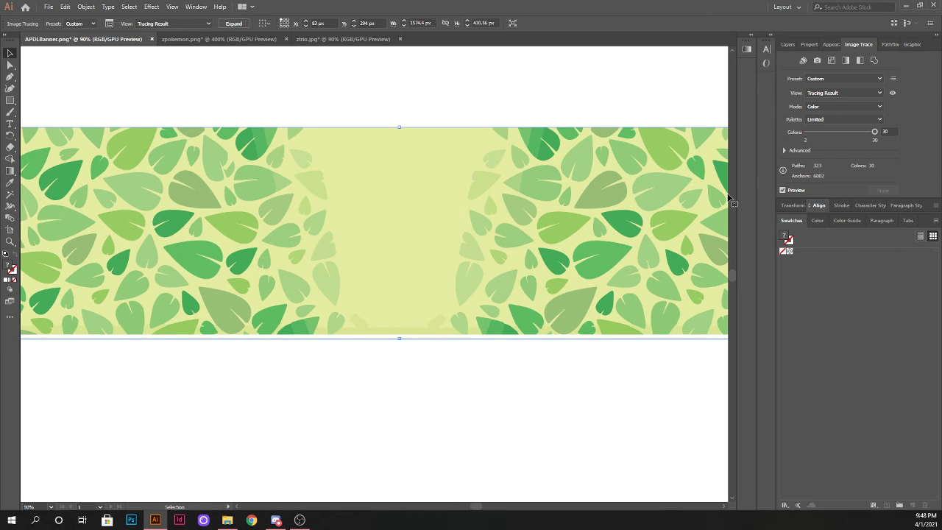
Expand the traced leaf banner into editable paths and deselect it.
{"action": "left_click", "coordinate": [820, 94]}
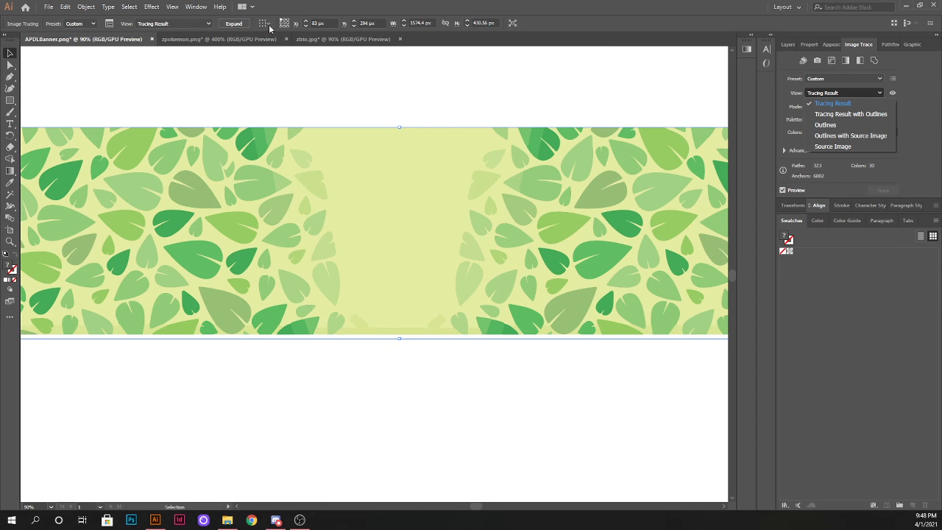
{"action": "left_click", "coordinate": [230, 26]}
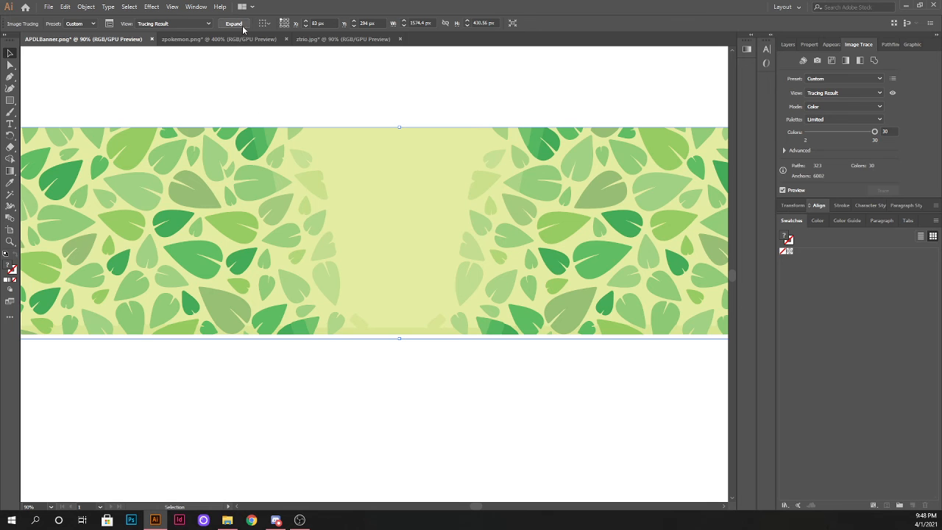
{"action": "left_click", "coordinate": [241, 27]}
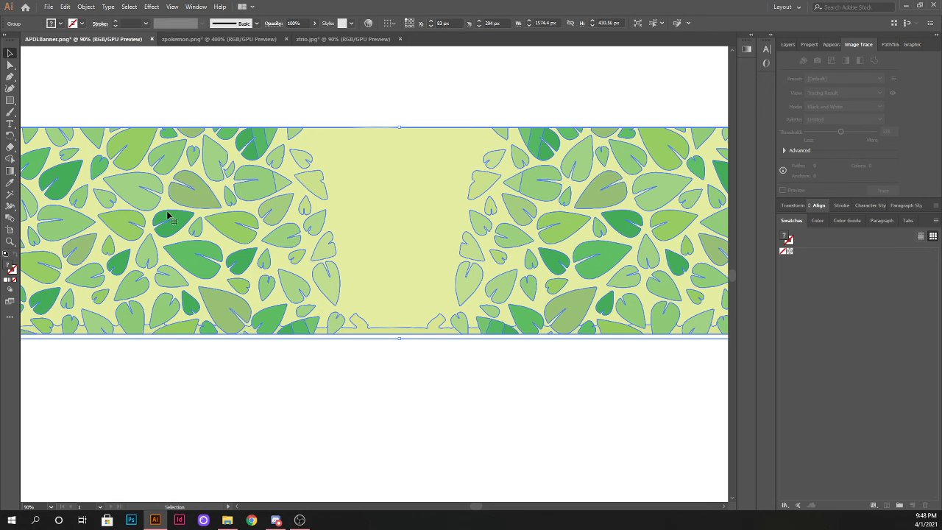
{"action": "left_click", "coordinate": [70, 79]}
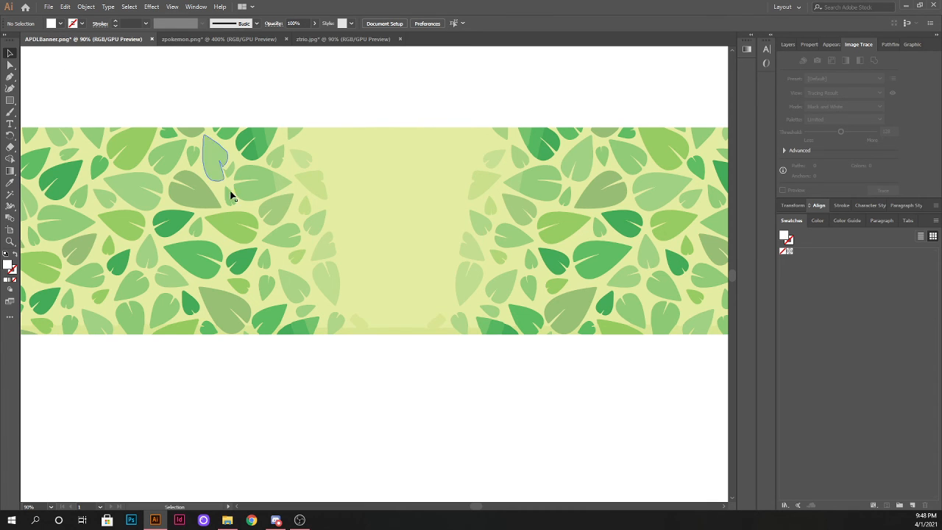
Move the large green leaf from the banner's left half onto the white area above it, and inspect the pale background's path outline.
{"action": "left_click", "coordinate": [8, 66]}
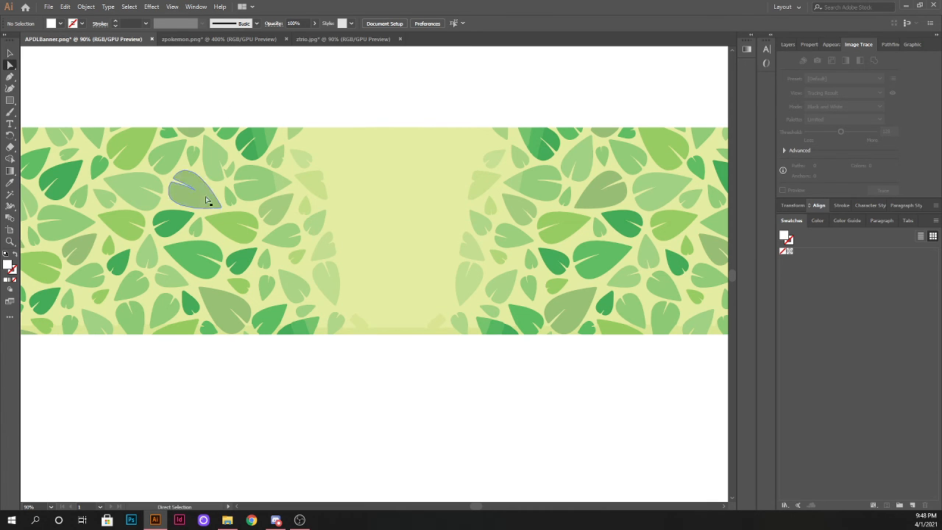
{"action": "mouse_move", "coordinate": [196, 260]}
{"action": "left_mouse_down"}
{"action": "mouse_move", "coordinate": [287, 191]}
{"action": "mouse_move", "coordinate": [318, 95]}
{"action": "left_mouse_up"}
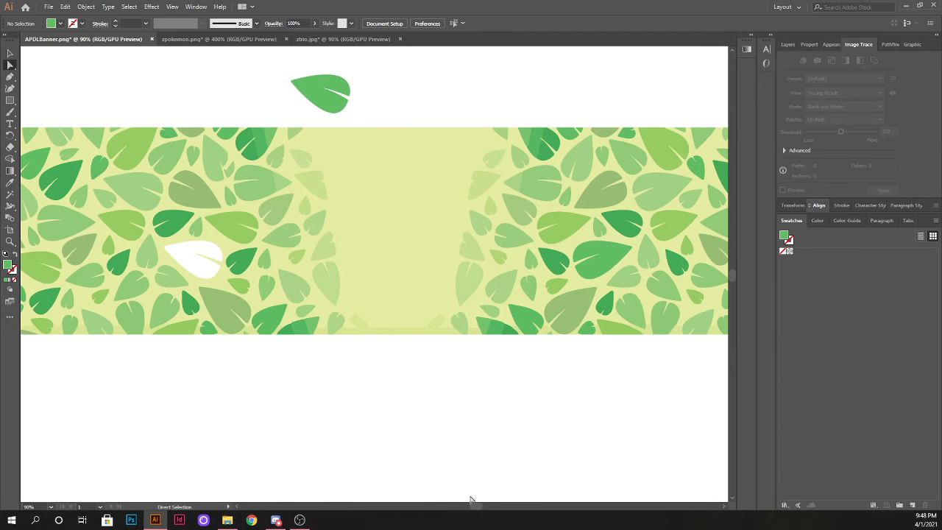
{"action": "left_click_drag", "start_coordinate": [481, 506], "coordinate": [464, 506]}
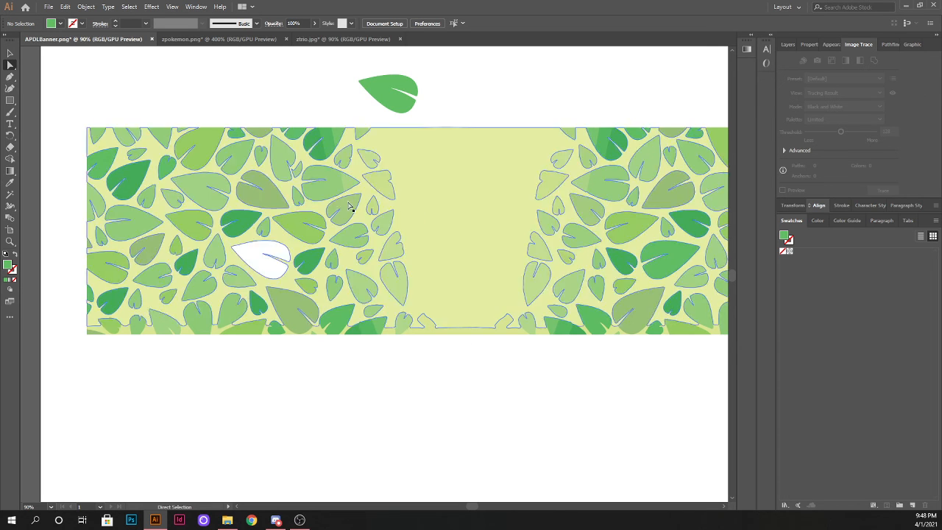
{"action": "left_click", "coordinate": [457, 249]}
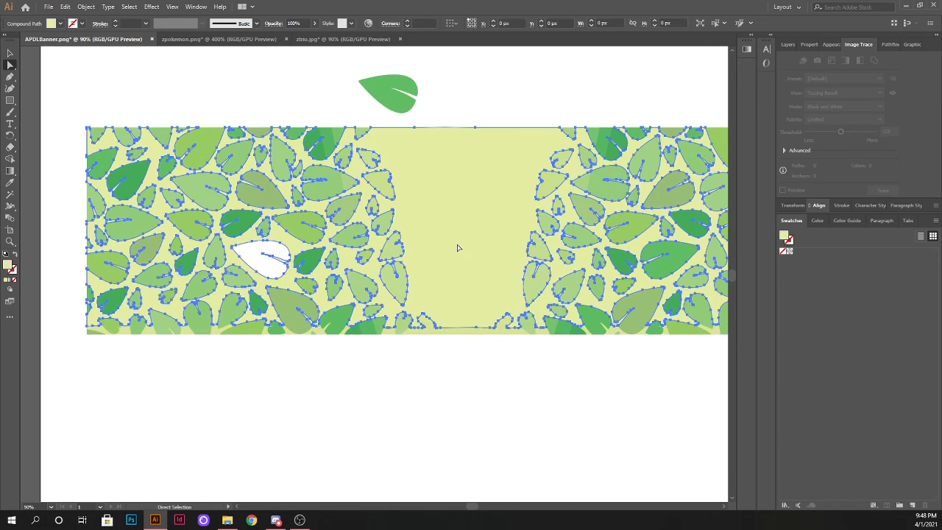
{"action": "left_click", "coordinate": [436, 108]}
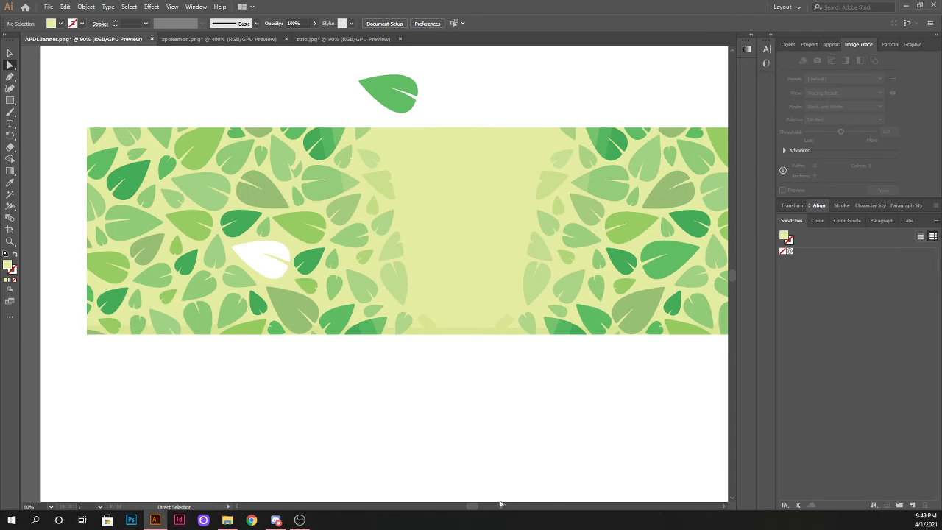
Change the fill of the separated leaf above the banner to bright red.
{"action": "scroll", "coordinate": [372, 189], "scroll_direction": "up", "scroll_amount": 1}
{"action": "left_click", "coordinate": [381, 123]}
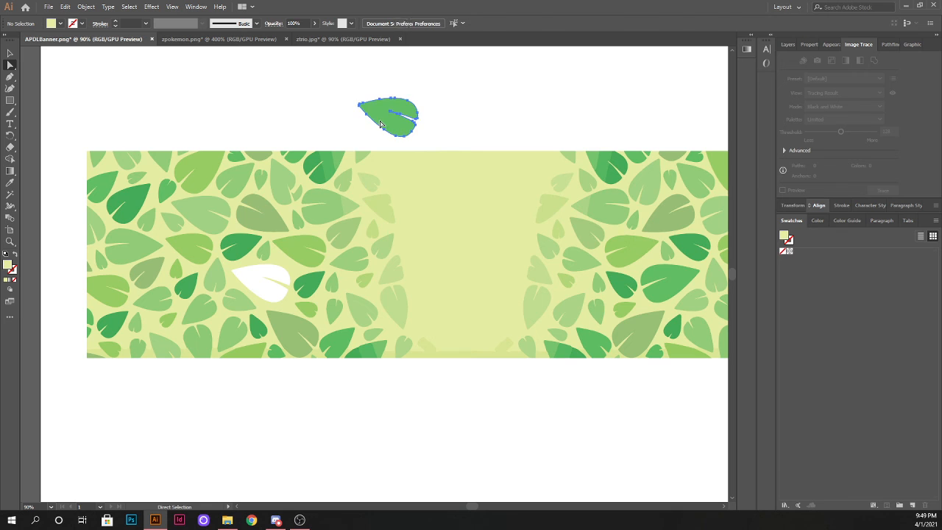
{"action": "key", "text": "ctrl+plus"}
{"action": "key", "text": "ctrl+plus"}
{"action": "key", "text": "ctrl+plus"}
{"action": "key", "text": "ctrl+plus"}
{"action": "key", "text": "ctrl+plus"}
{"action": "key", "text": "ctrl+plus"}
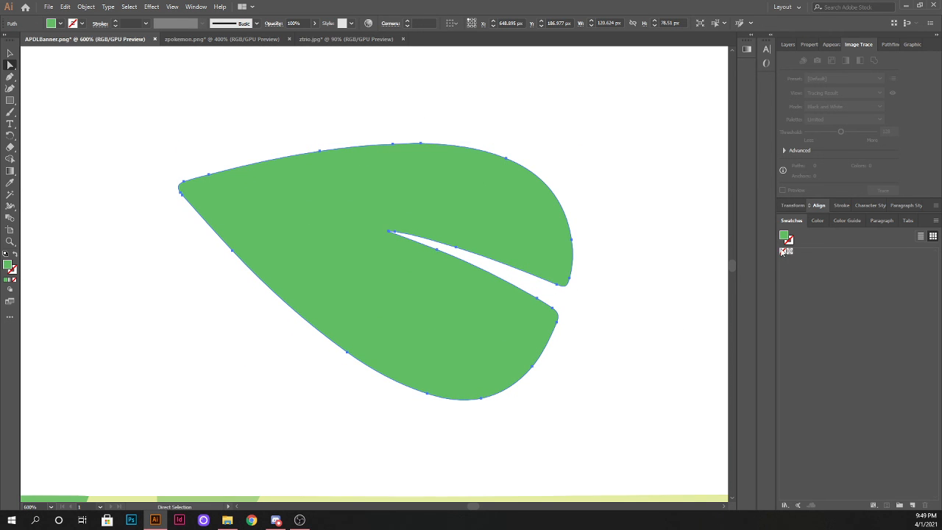
{"action": "double_click", "coordinate": [784, 236]}
{"action": "left_click", "coordinate": [456, 207]}
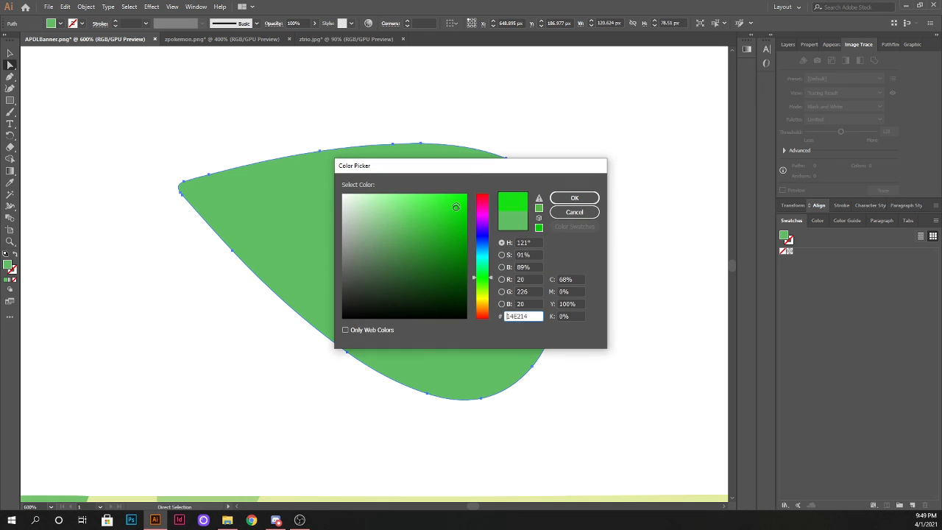
{"action": "left_click", "coordinate": [479, 201]}
{"action": "left_click", "coordinate": [574, 198]}
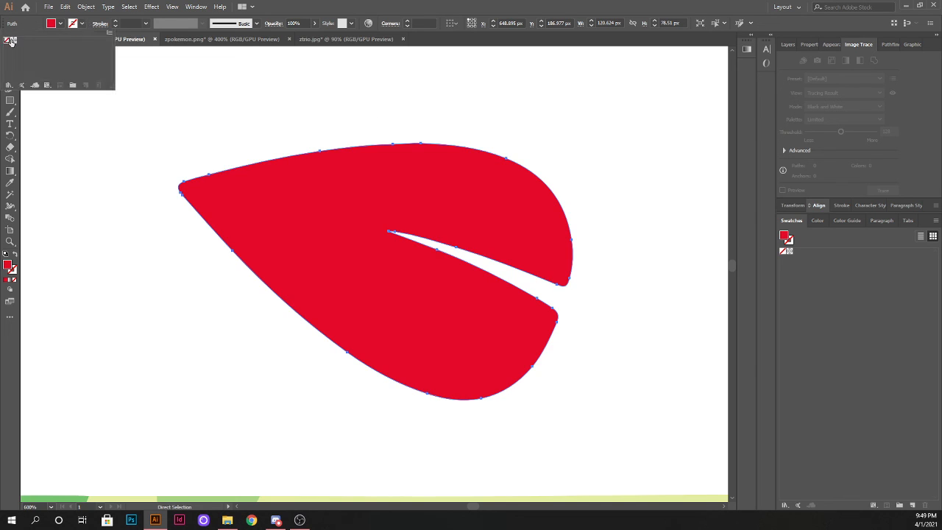
Give the red leaf a bright green stroke (2AF42A) with a weight of 3 pt and deselect it.
{"action": "double_click", "coordinate": [788, 239]}
{"action": "left_click", "coordinate": [446, 198]}
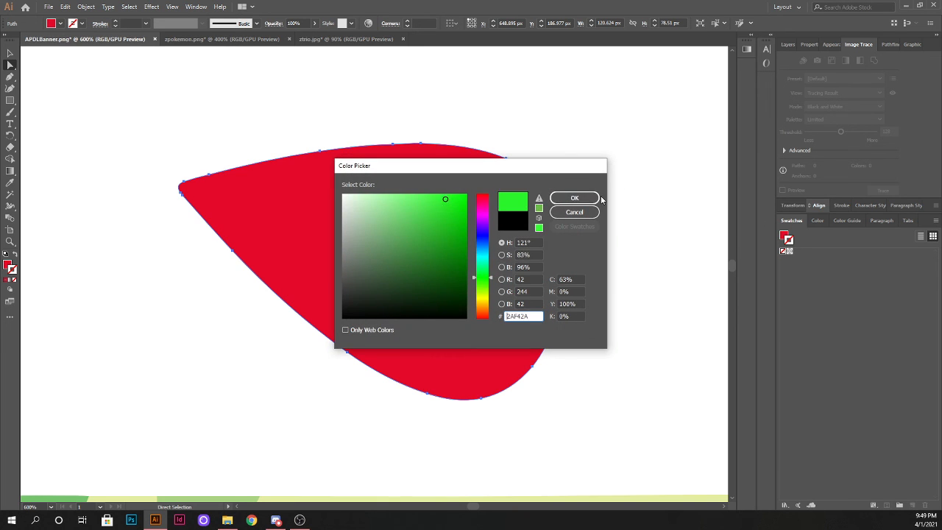
{"action": "left_click", "coordinate": [574, 198]}
{"action": "left_click", "coordinate": [116, 21]}
{"action": "left_click", "coordinate": [116, 21]}
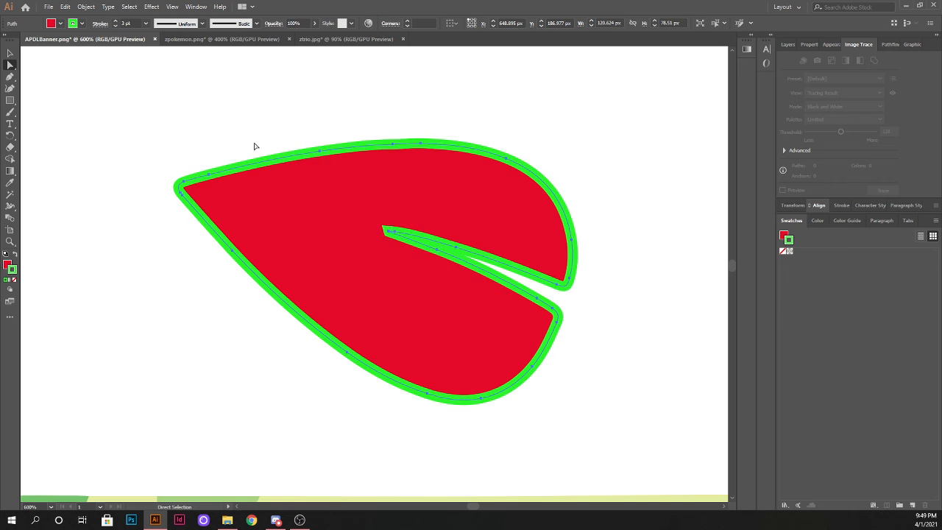
{"action": "left_click", "coordinate": [253, 144]}
Examine the recolored leaf up close and alongside the whole banner.
{"action": "key", "text": "ctrl+minus"}
{"action": "key", "text": "ctrl+minus"}
{"action": "key", "text": "ctrl+minus"}
{"action": "key", "text": "ctrl+minus"}
{"action": "scroll", "coordinate": [452, 210], "scroll_direction": "down", "scroll_amount": 3}
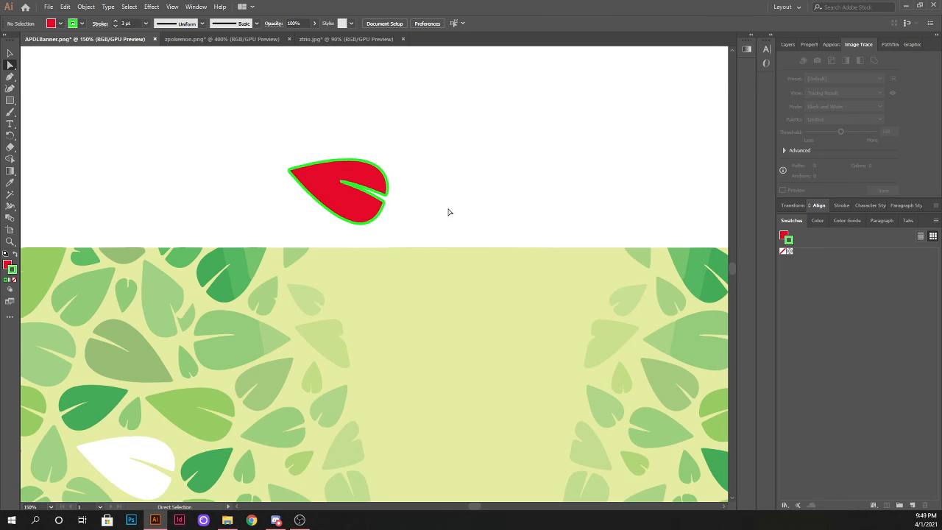
{"action": "left_click", "coordinate": [336, 147]}
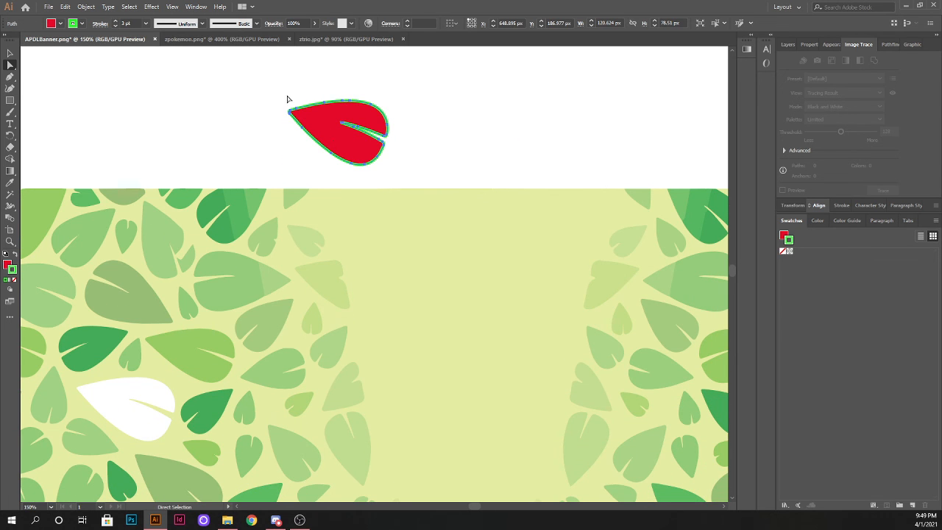
{"action": "scroll", "coordinate": [482, 118], "scroll_direction": "down", "scroll_amount": 5}
{"action": "key", "text": "ctrl+plus"}
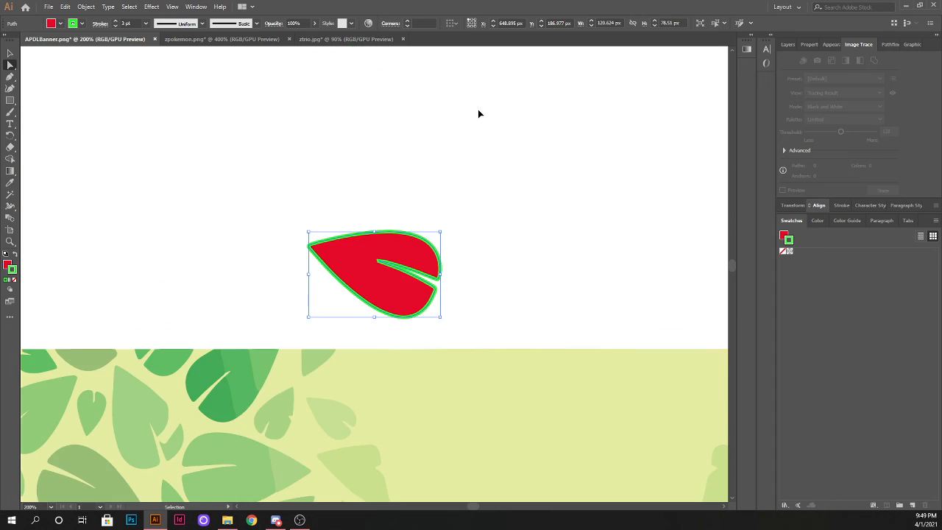
{"action": "key", "text": "ctrl+minus"}
{"action": "key", "text": "ctrl+minus"}
{"action": "key", "text": "ctrl+minus"}
{"action": "scroll", "coordinate": [486, 125], "scroll_direction": "down", "scroll_amount": 3}
{"action": "key", "text": "a"}
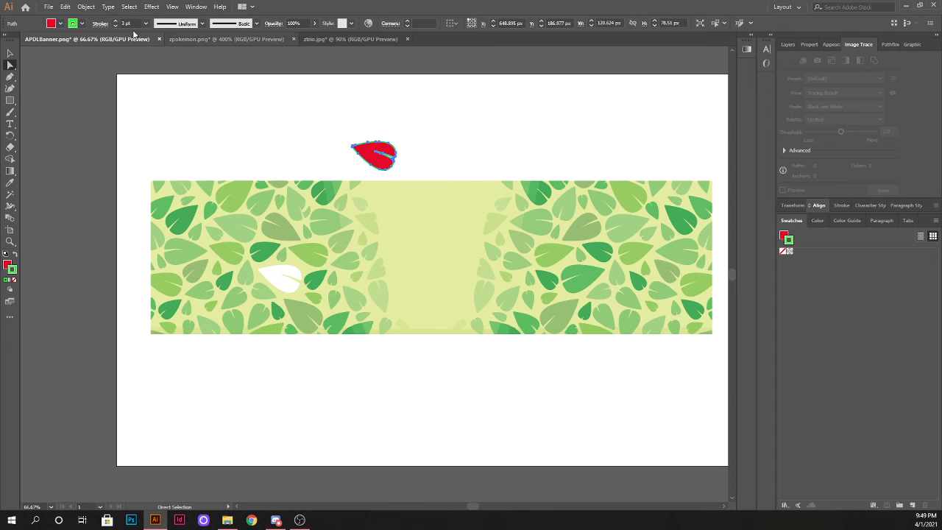